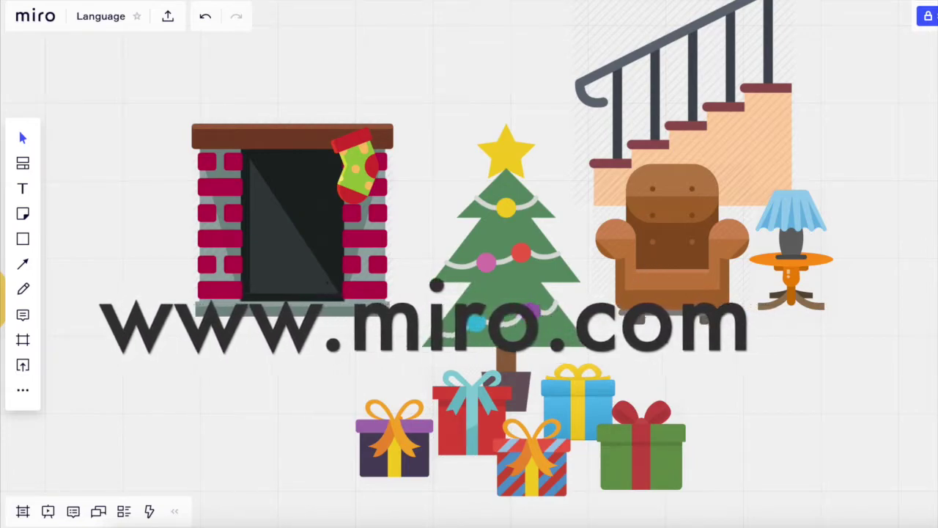
Step: Move the brown armchair slightly closer to the side table with the lamp
mouse_move(661, 266)
mouse_down()
mouse_move(656, 343)
mouse_move(667, 268)
mouse_up()
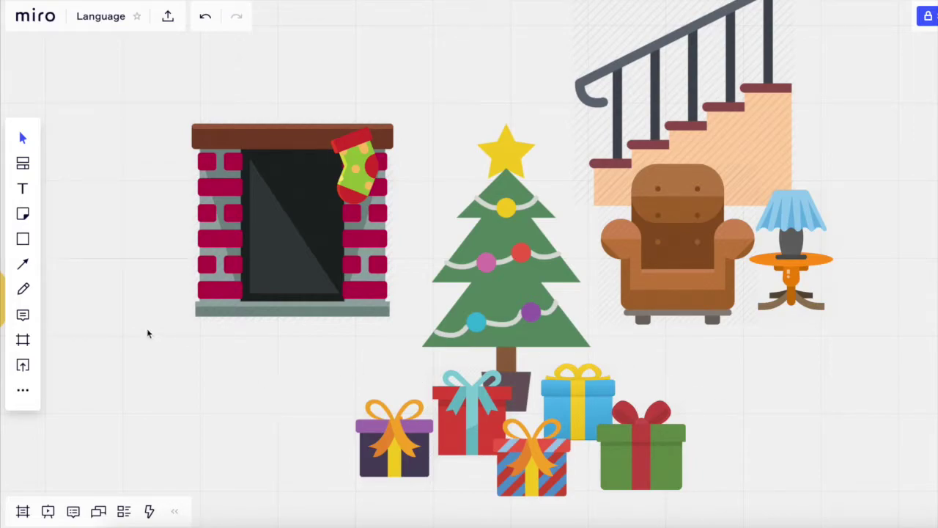
Step: Search IconFinder for "stocking" and add the red stocking with a star and candy cane to the board
click(21, 394)
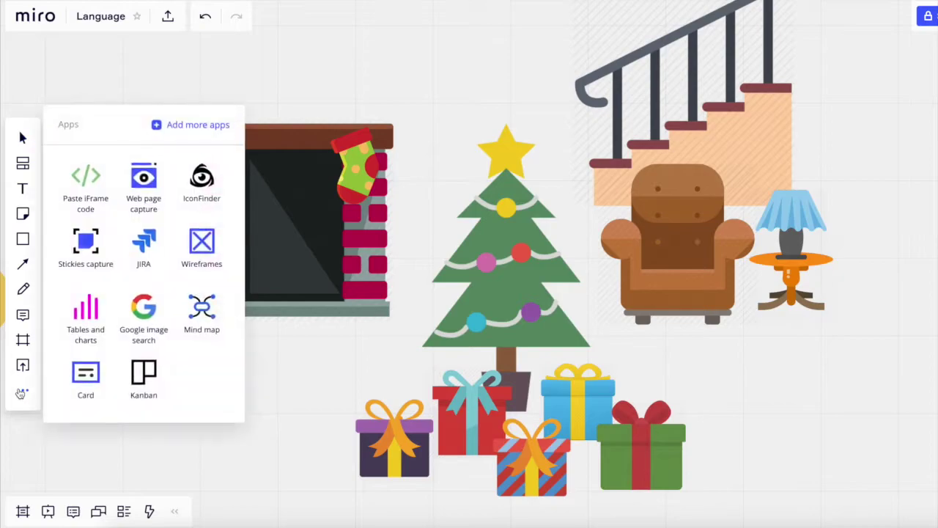
click(204, 189)
text(chair)
drag(105, 104, 67, 105)
key(BackSpace)
text(stocking)
key(Return)
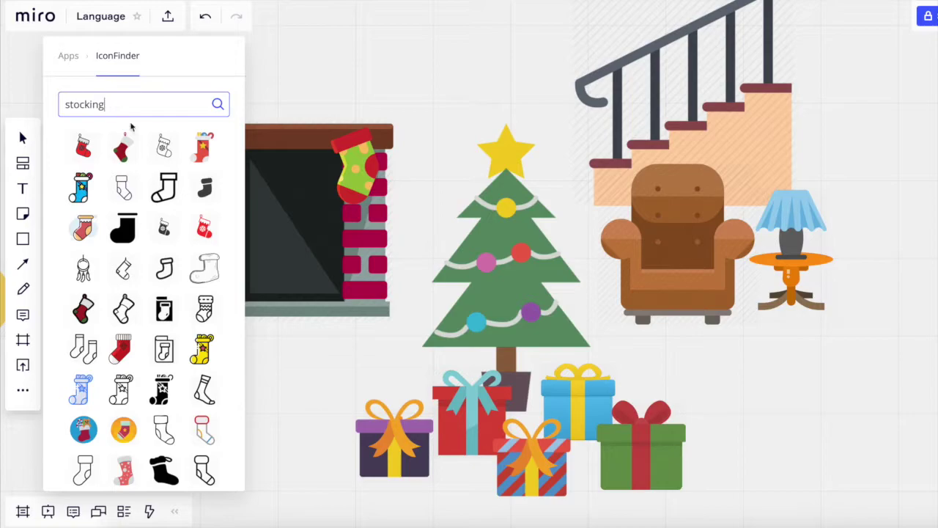
drag(203, 149, 532, 264)
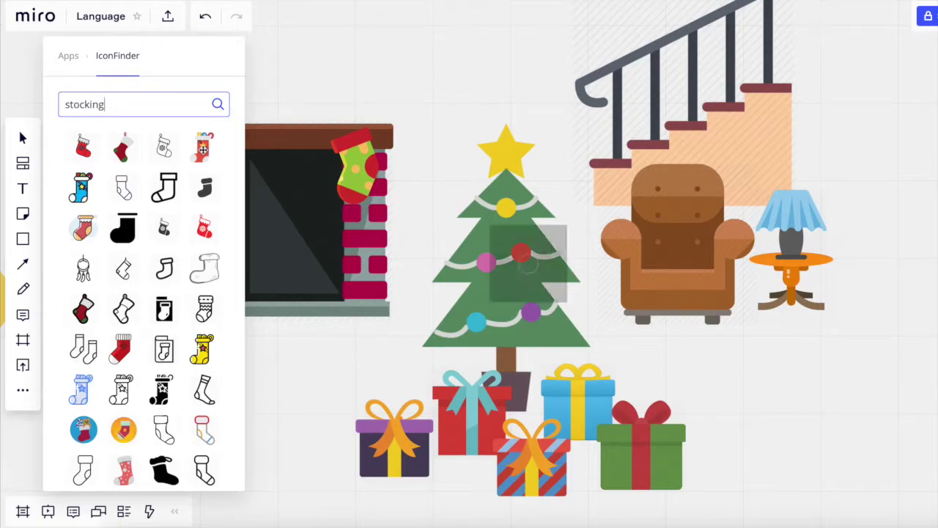
click(306, 69)
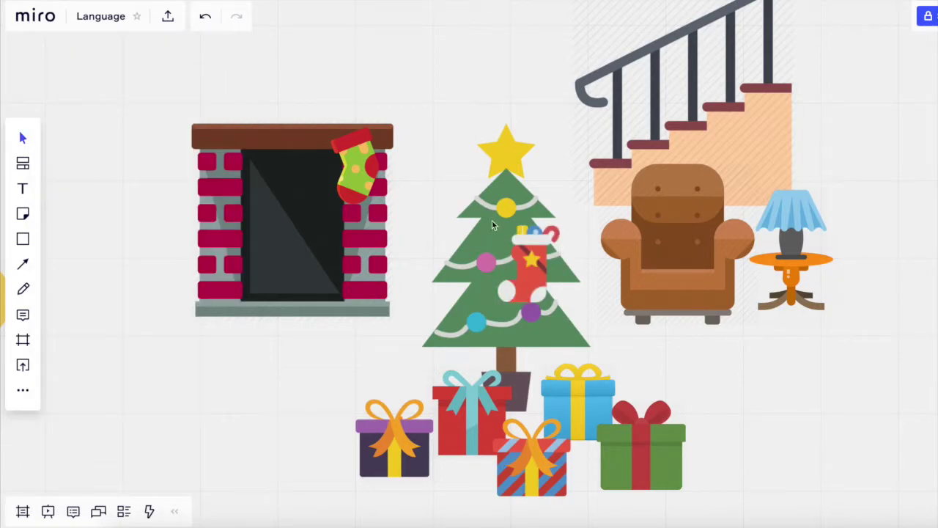
Step: Hang the red stocking on the fireplace mantel beside the green one, tilting it counterclockwise
drag(524, 260, 279, 163)
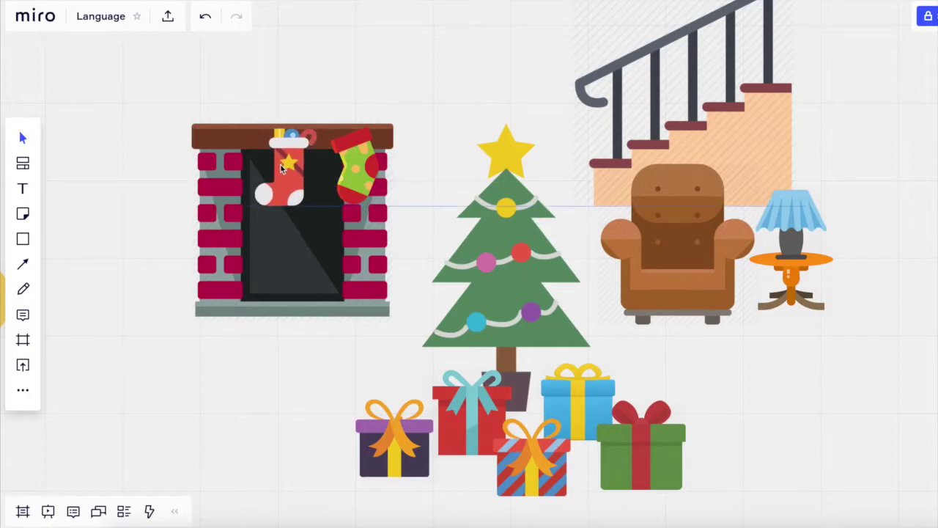
drag(236, 224, 271, 245)
mouse_move(291, 209)
mouse_down()
mouse_move(306, 205)
mouse_move(290, 214)
mouse_up()
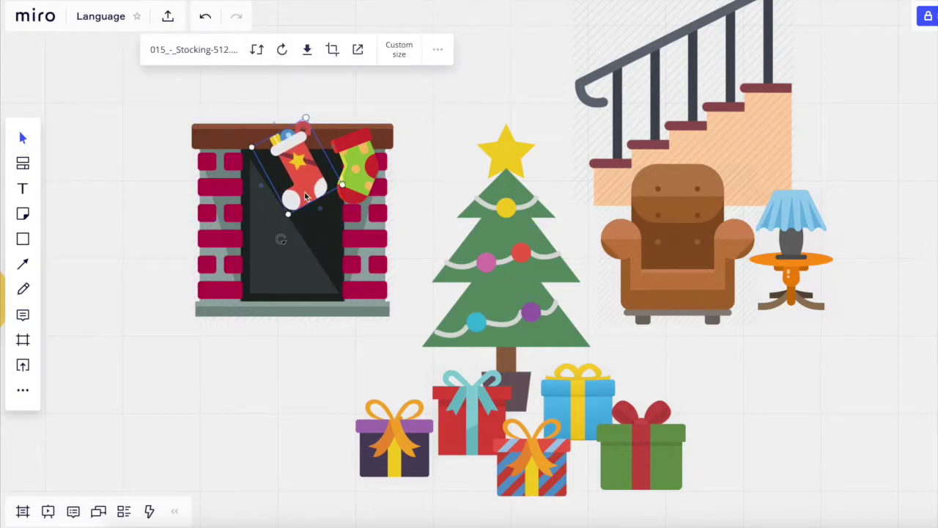
key(Escape)
drag(299, 194, 295, 194)
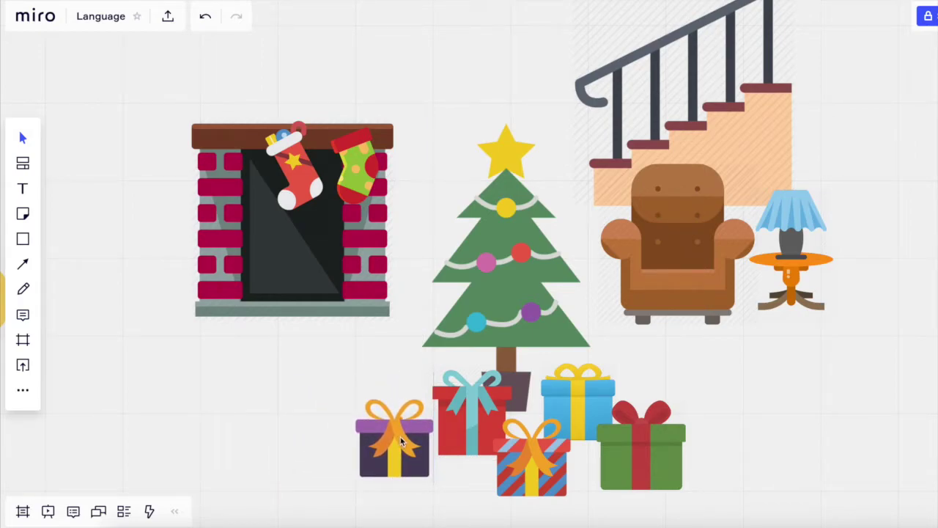
Step: Search IconFinder for "teddy bear" and place the brown sitting bear over the green gift box
click(23, 390)
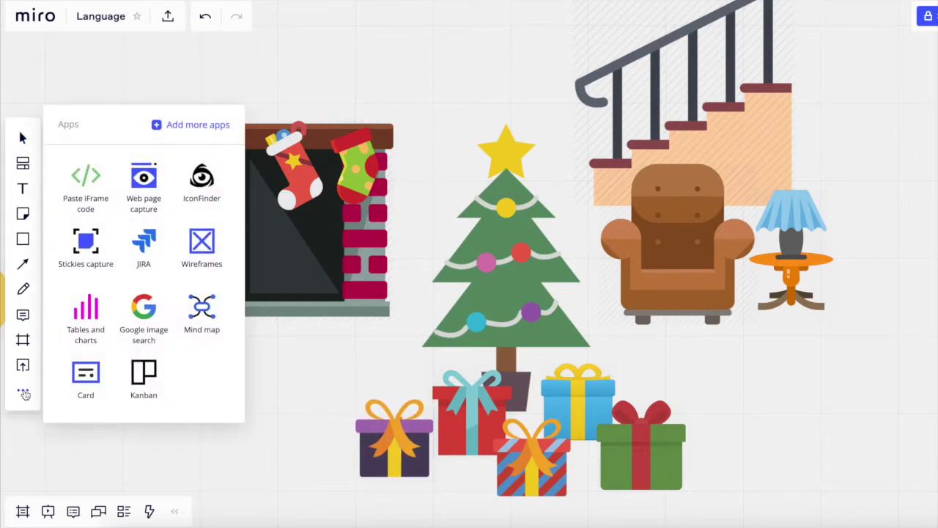
click(202, 183)
text(teddy bear)
key(Return)
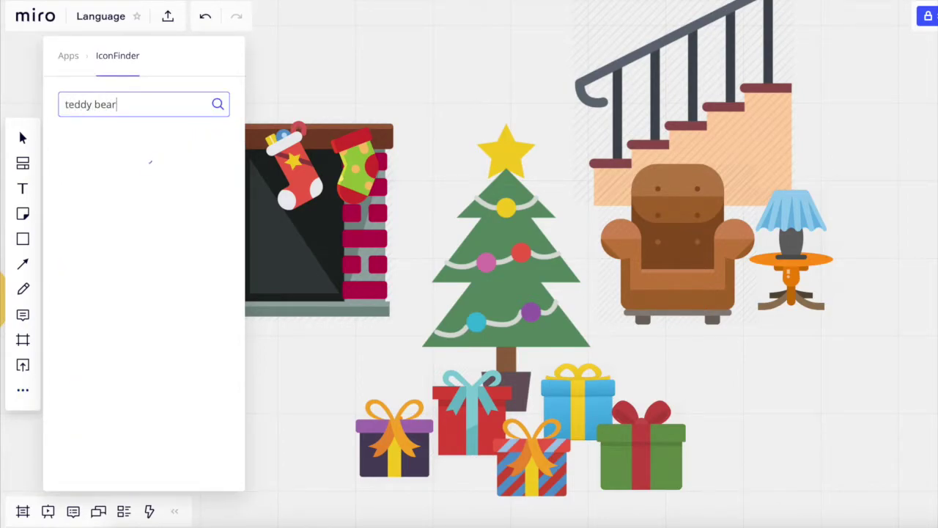
drag(164, 147, 648, 454)
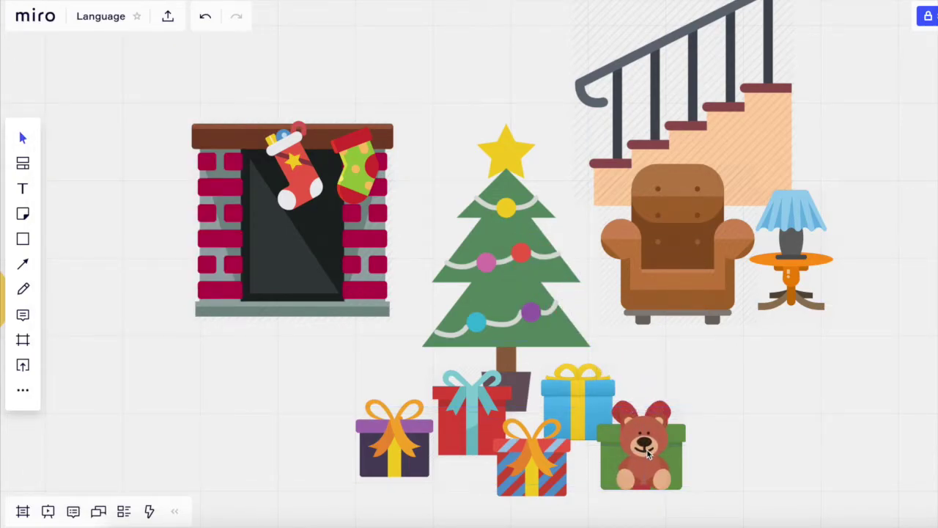
Step: Send the teddy bear backward so that it is hidden behind the green gift box
scroll(647, 451, down, 3)
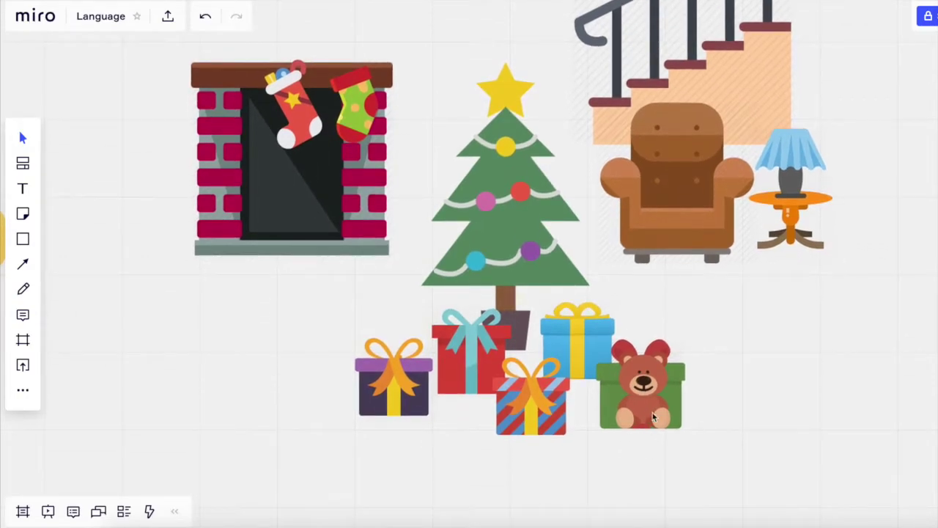
click(648, 391)
click(783, 295)
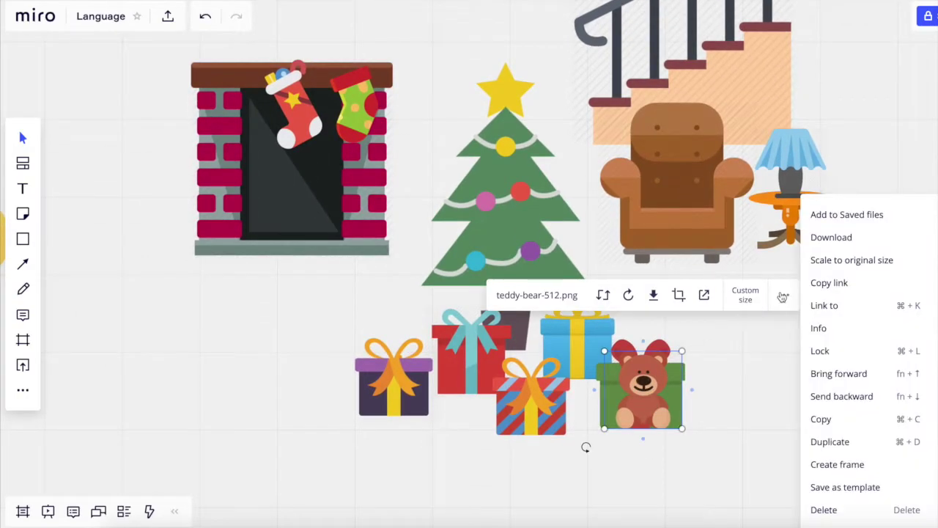
click(829, 396)
click(777, 412)
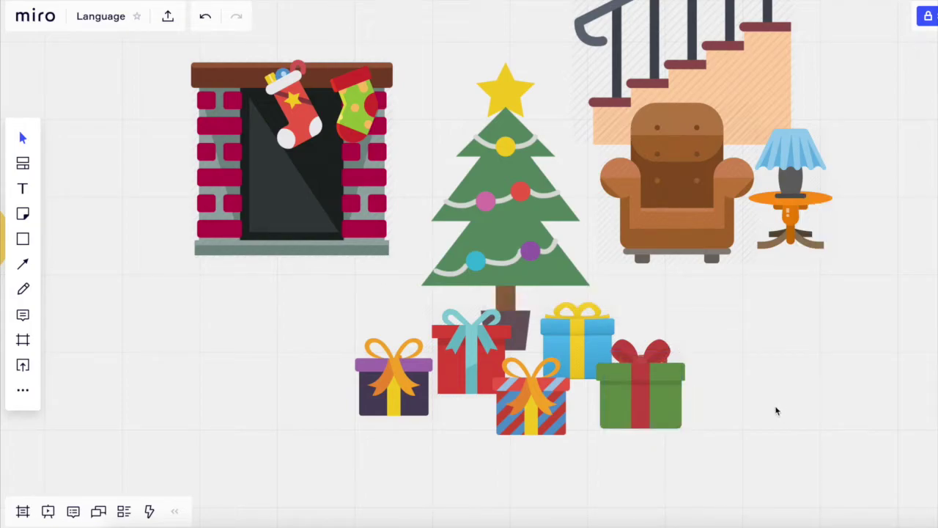
Step: Search IconFinder for "stocking" again and add the light blue stocking with the yellow cuff to the board
scroll(777, 411, up, 5)
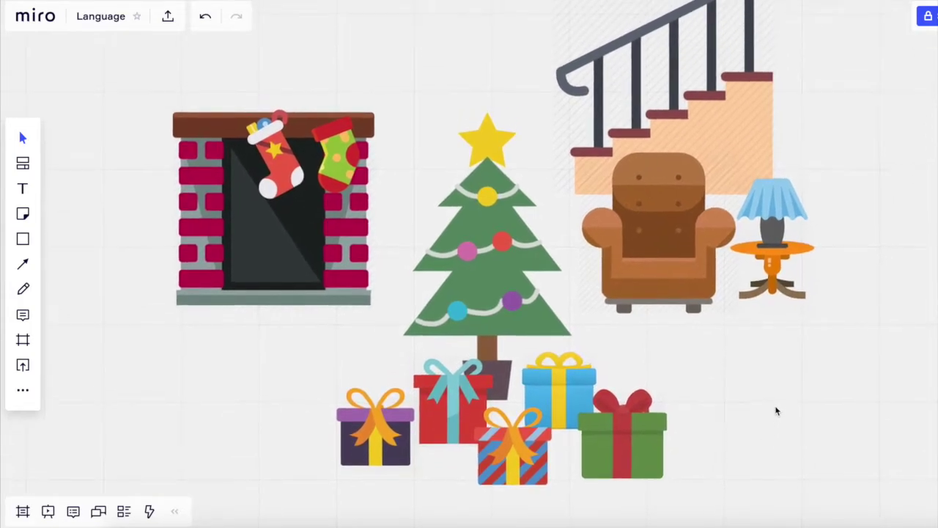
scroll(777, 411, down, 1)
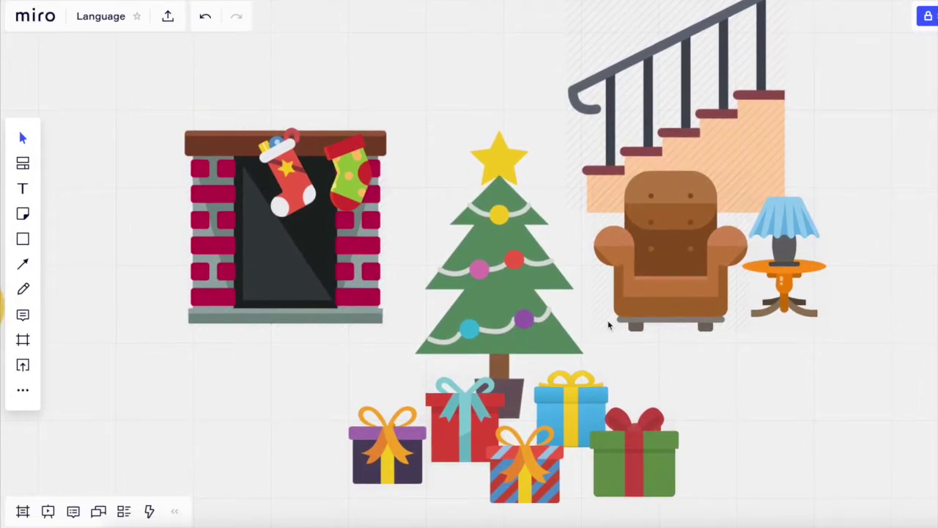
click(23, 390)
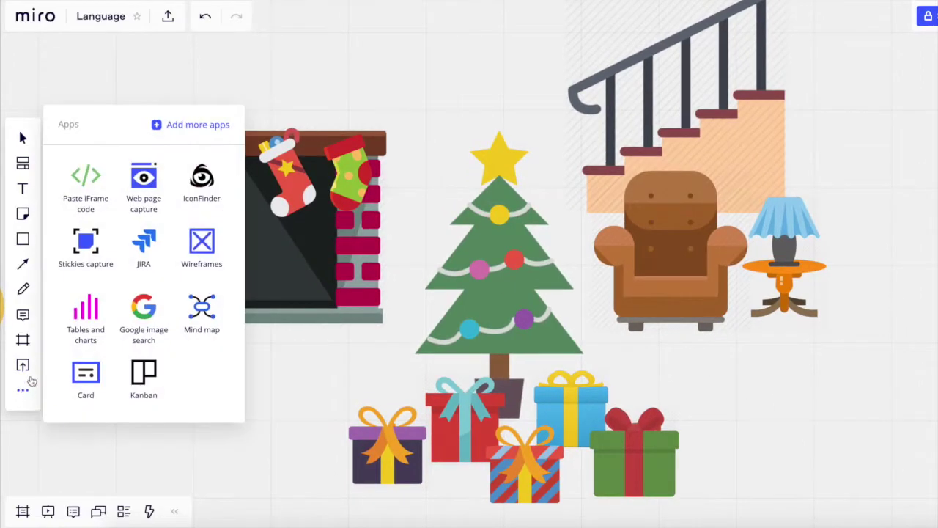
click(192, 189)
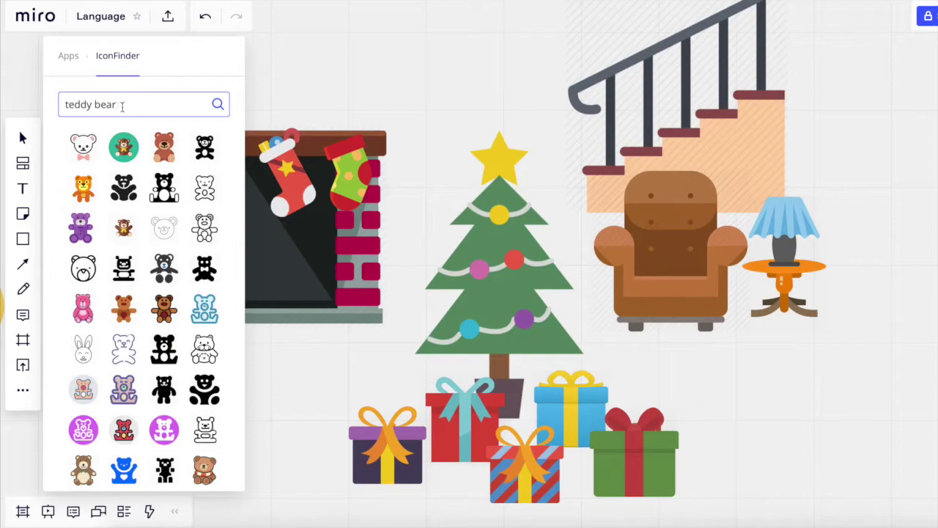
drag(123, 106, 45, 106)
text(stocking)
key(Return)
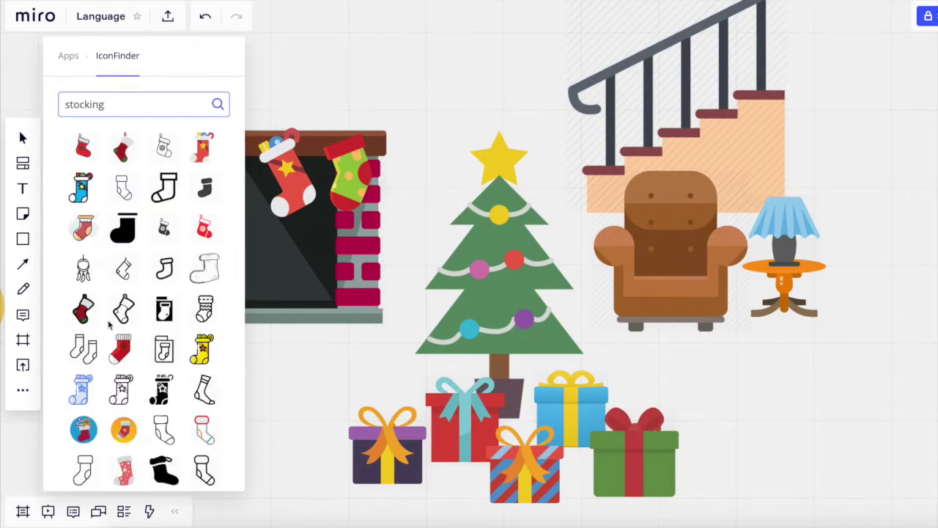
scroll(132, 358, down, 5)
scroll(132, 358, down, 10)
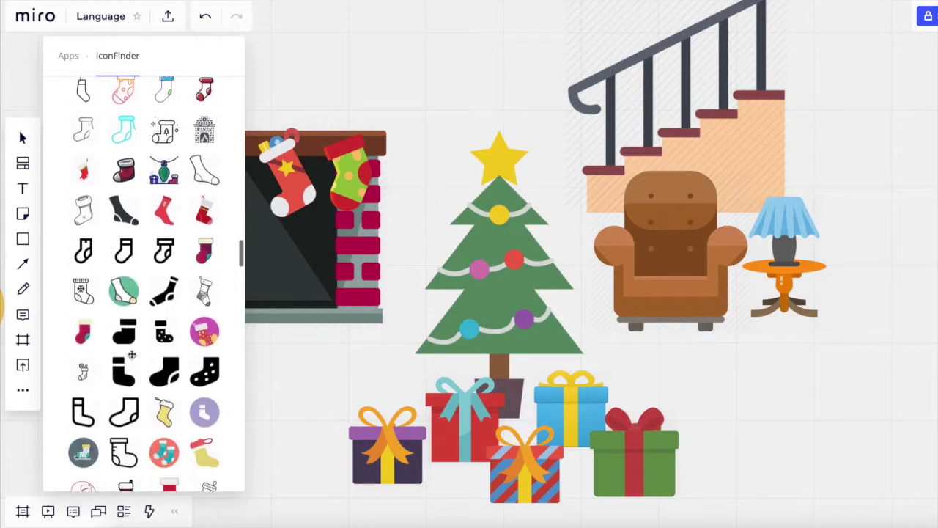
scroll(144, 284, down, 8)
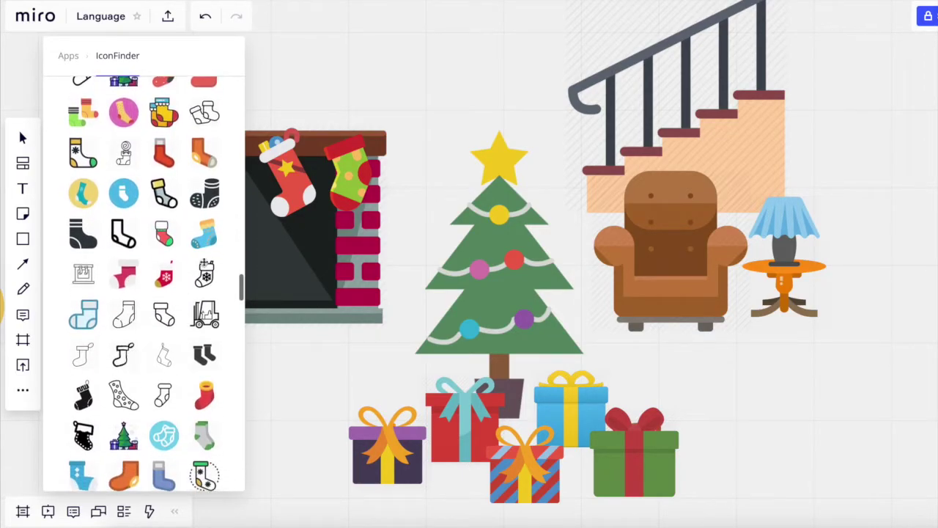
click(213, 236)
click(375, 93)
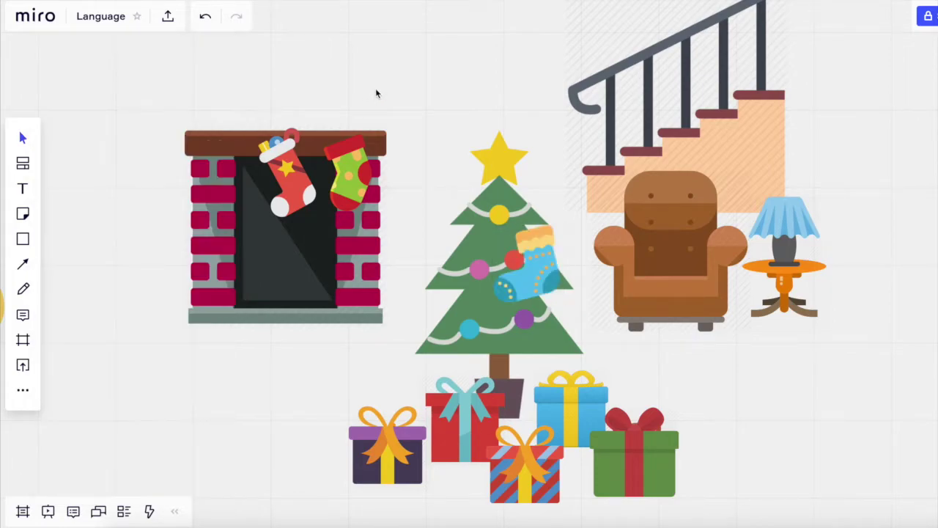
Step: Hang the blue stocking at the left end of the fireplace mantel and tilt it slightly counterclockwise
drag(513, 226, 233, 183)
click(211, 185)
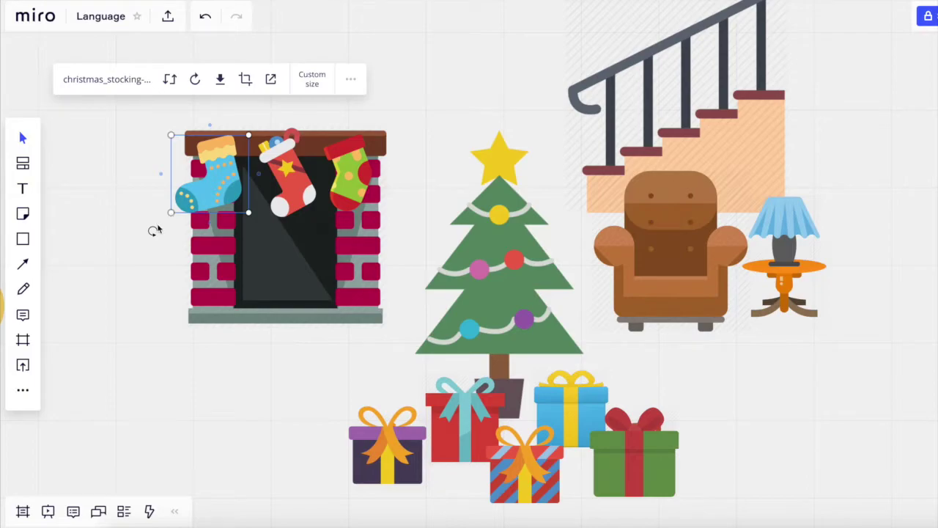
drag(152, 232, 173, 246)
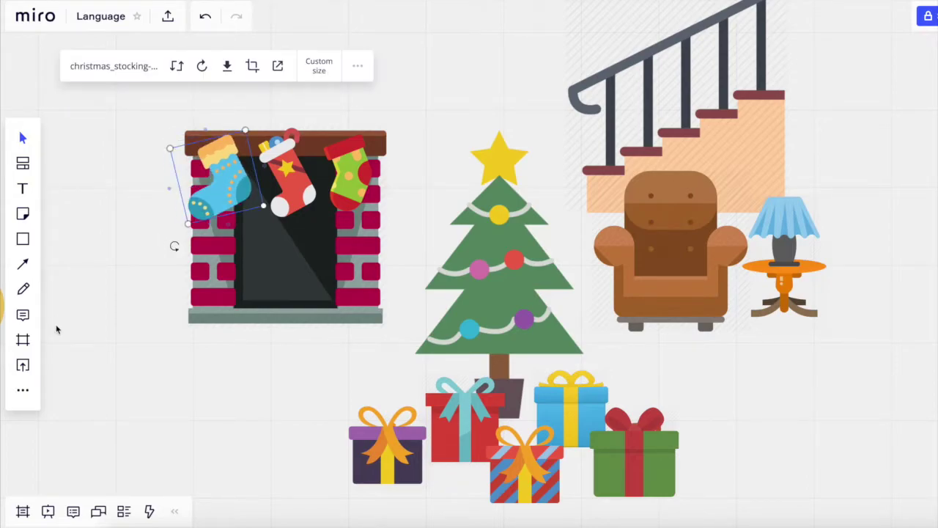
Step: Search IconFinder for "garland" and add the string of coloured baubles to the board
click(23, 391)
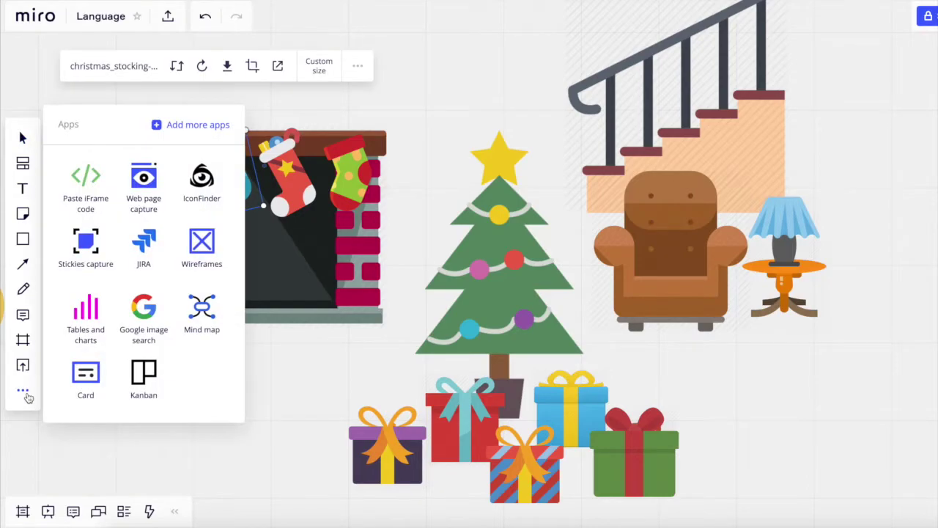
click(199, 183)
text(garland)
scroll(122, 269, down, 10)
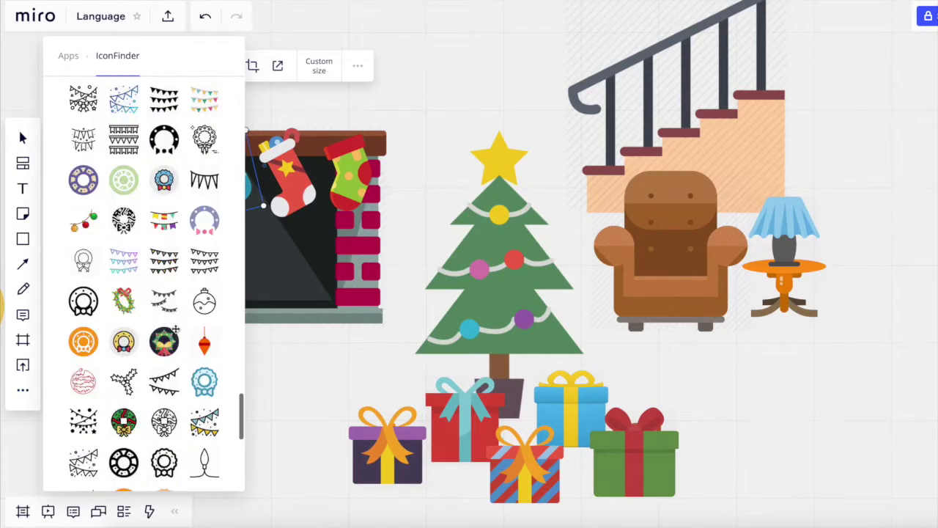
click(122, 269)
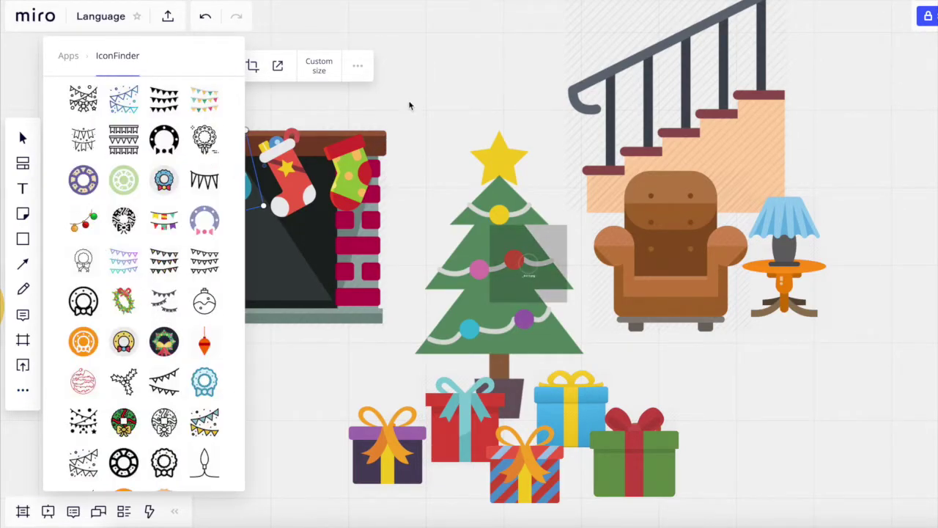
click(409, 105)
Step: Hang the bauble garland on the upper stair railing and repeat it with two copies down to the railing's lower end
drag(534, 274, 740, 31)
key(ctrl+minus)
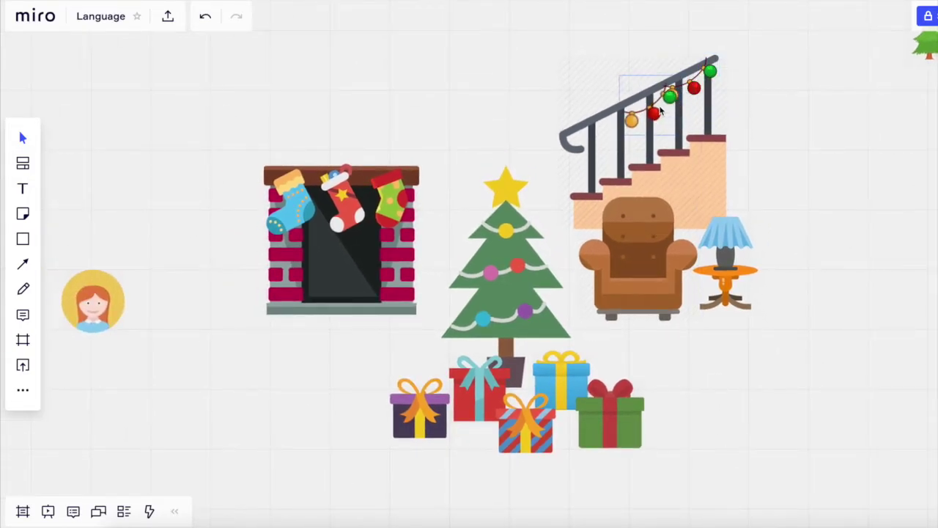
click(658, 110)
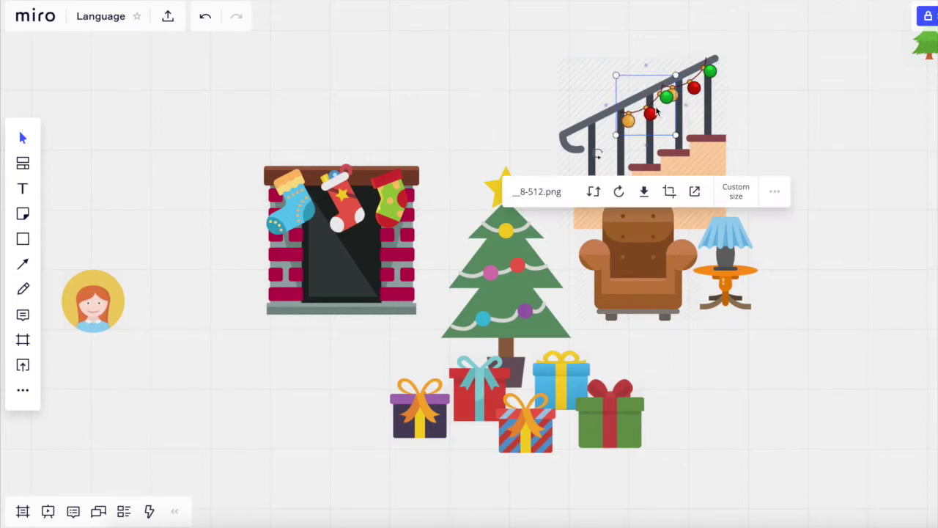
drag(645, 119, 596, 142)
Step: Search IconFinder for "boy" and place the dark-haired boy in the purple shirt beside the red-haired girl
scroll(641, 215, up, 5)
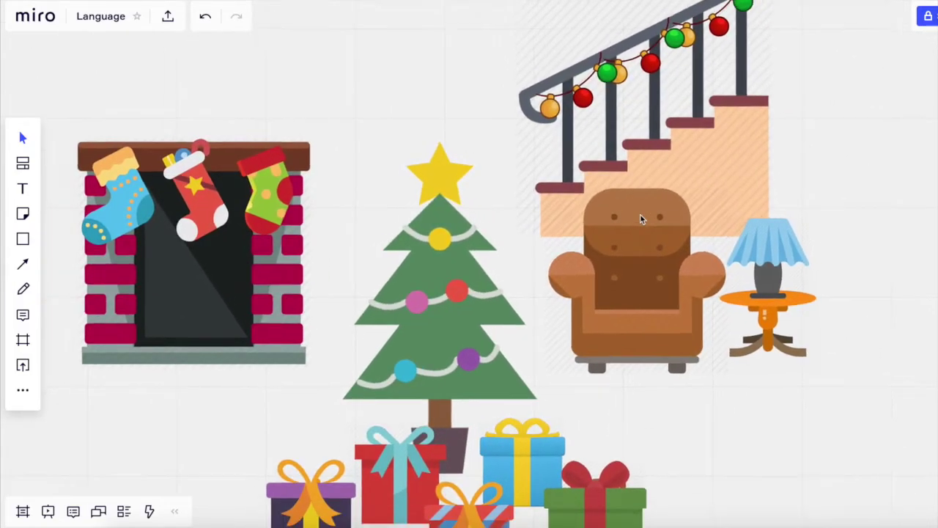
scroll(641, 214, down, 3)
scroll(641, 215, left, 2)
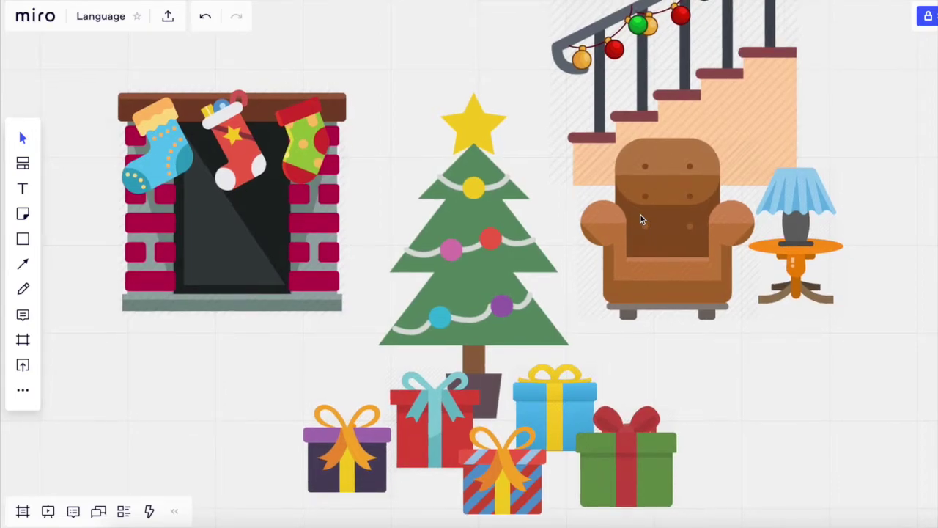
scroll(641, 220, down, 2)
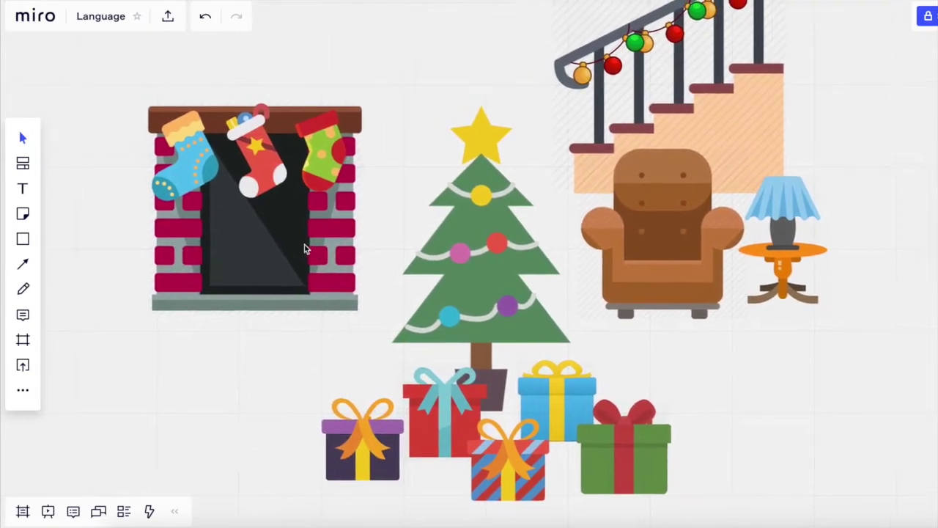
scroll(304, 247, left, 8)
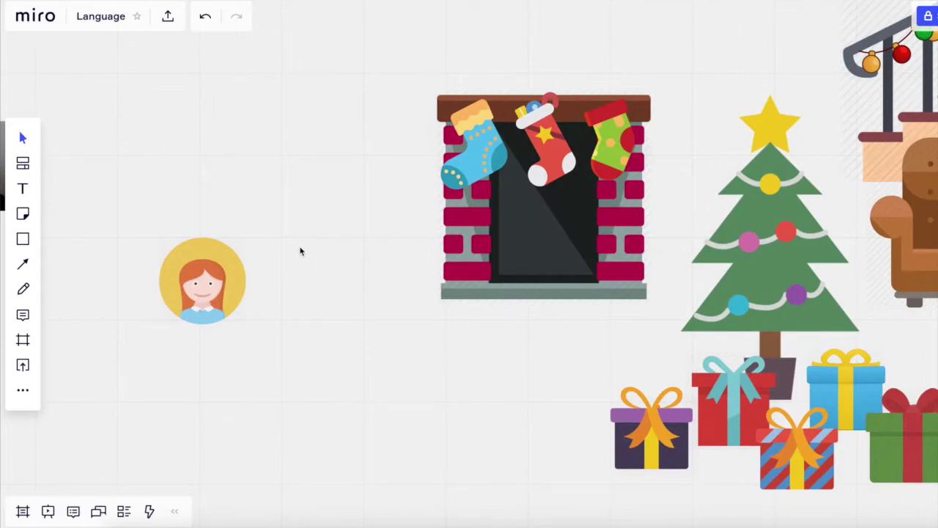
scroll(300, 251, down, 2)
scroll(300, 251, right, 3)
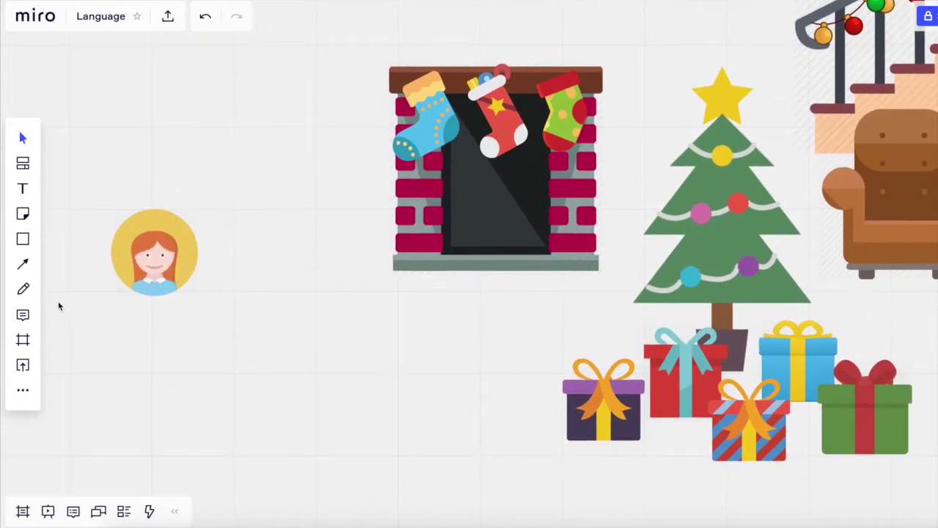
click(23, 394)
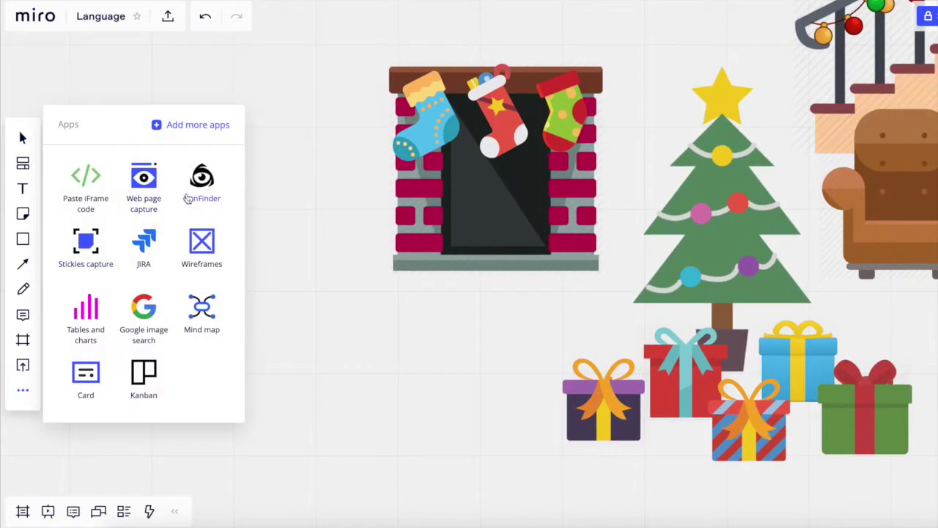
click(200, 178)
text(boy)
click(88, 151)
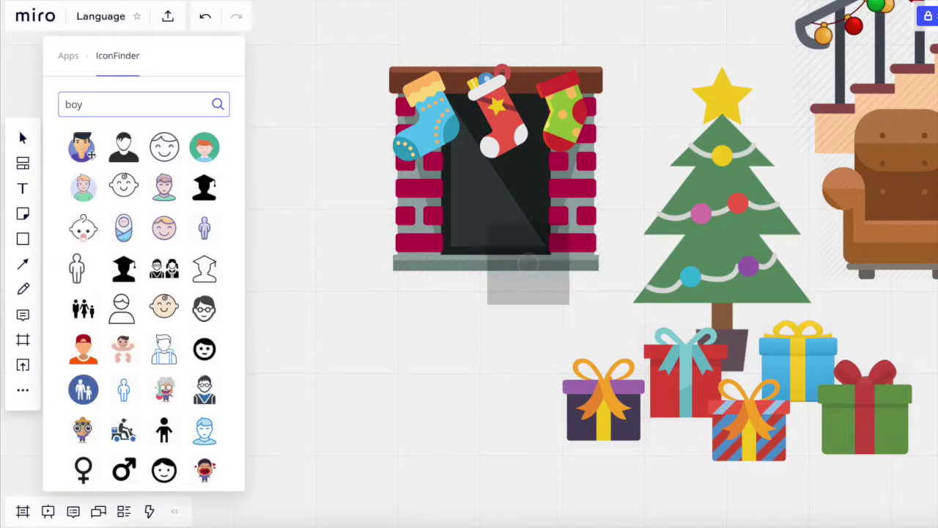
click(346, 304)
drag(535, 288, 300, 277)
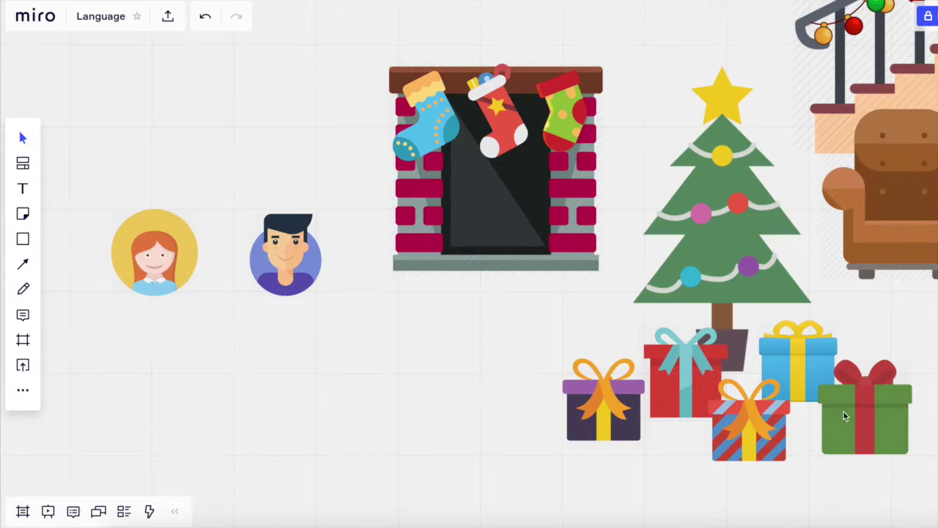
Step: Move the green gift aside and place the teddy bear hidden behind it below the girl
drag(843, 412, 937, 407)
drag(876, 421, 133, 371)
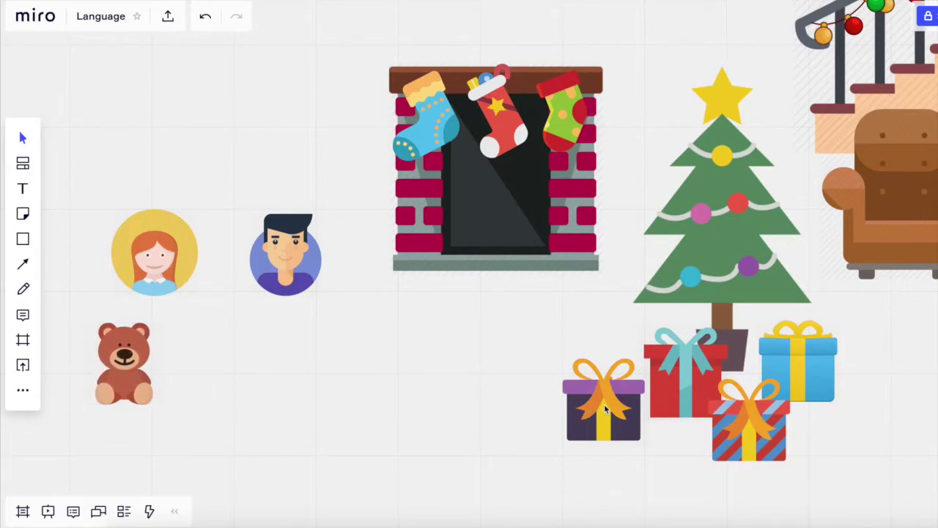
Step: Uncover the robot hidden behind the purple gift, place it below the boy, and delete that gift
drag(605, 410, 514, 436)
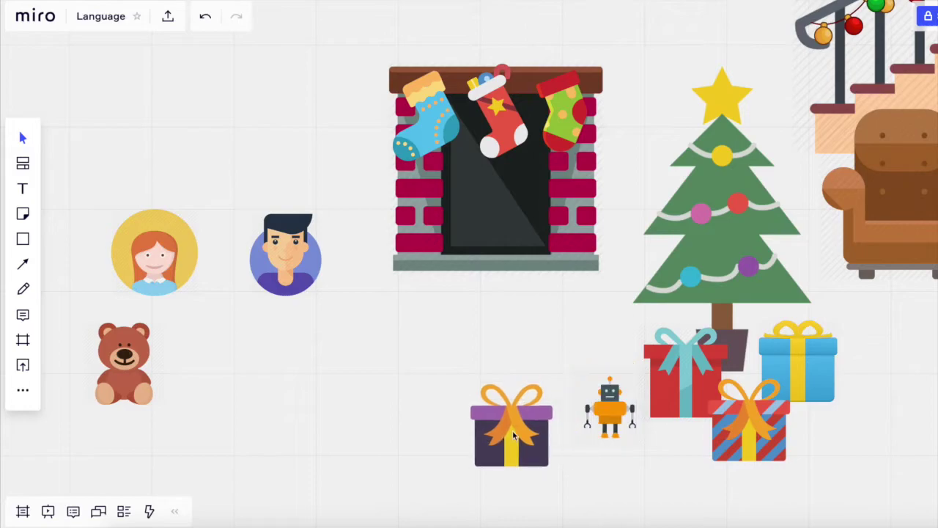
drag(618, 419, 294, 369)
click(520, 433)
key(Delete)
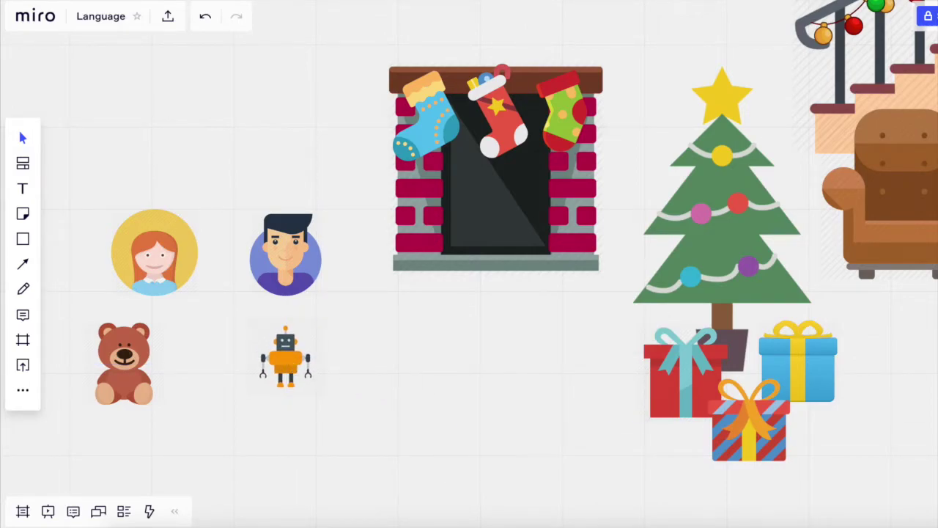
Step: Add a text label with the girl's name above her picture
click(22, 189)
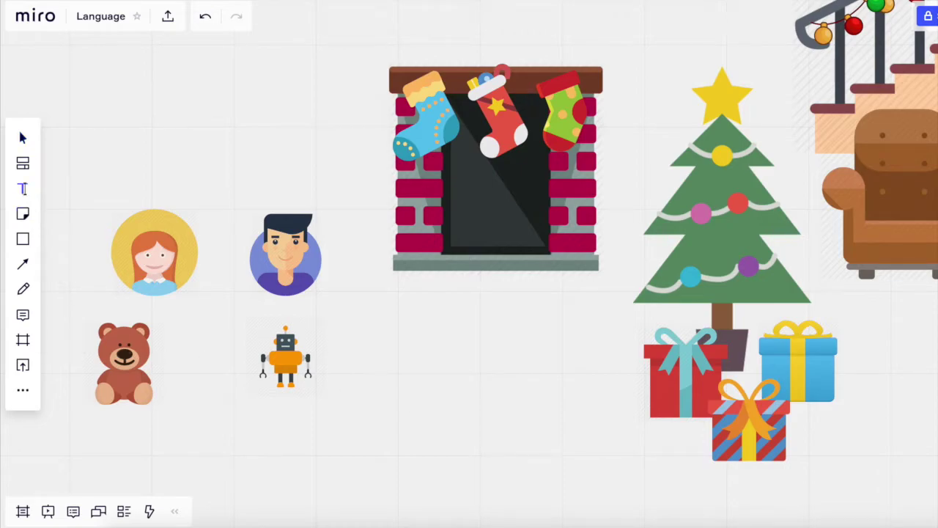
click(110, 176)
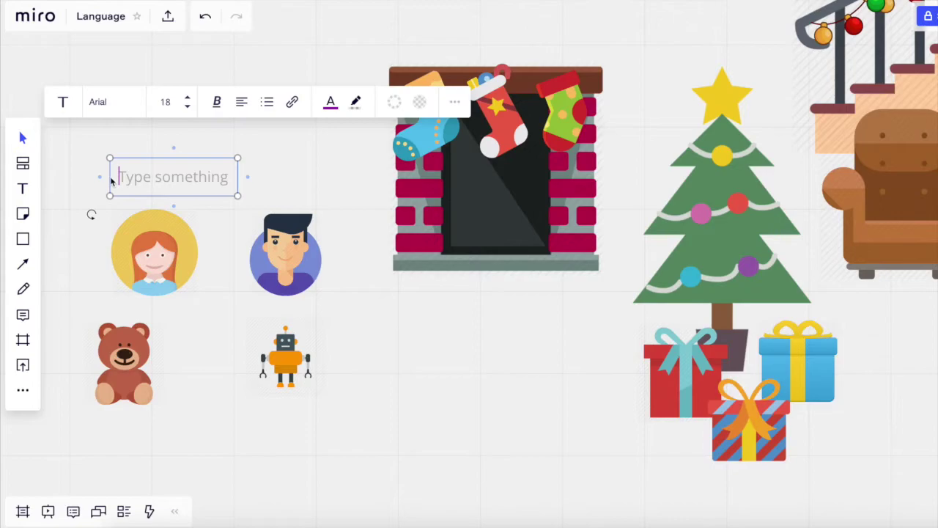
text(Carrie)
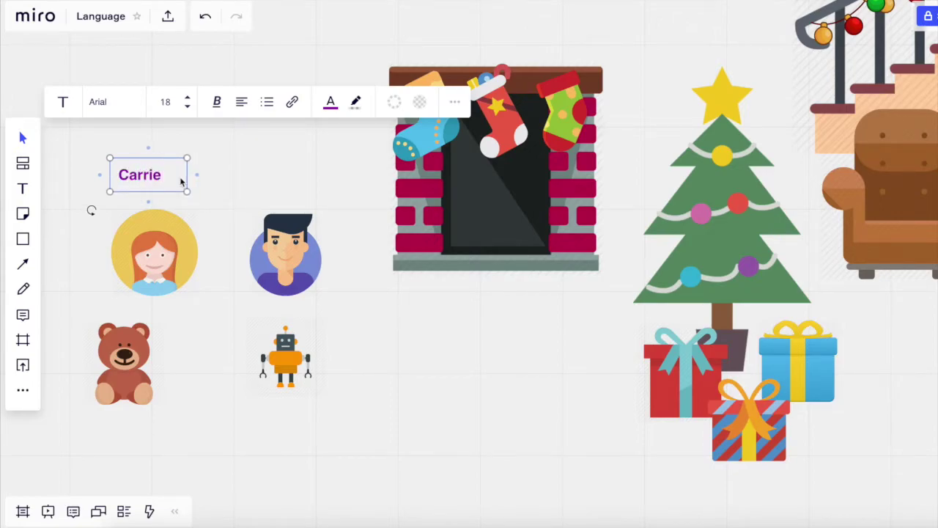
click(264, 184)
Step: Add a text label with the boy's name and position it above his picture
click(23, 189)
click(255, 174)
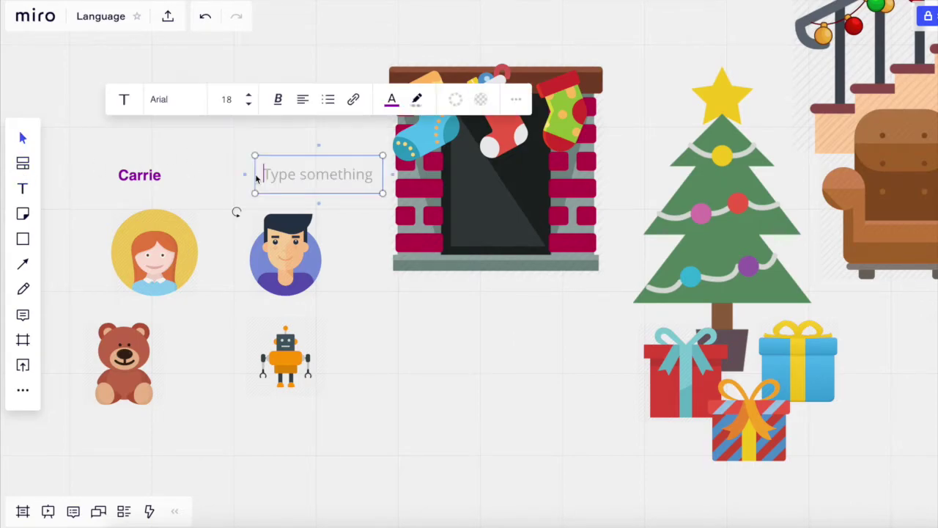
text(Rick)
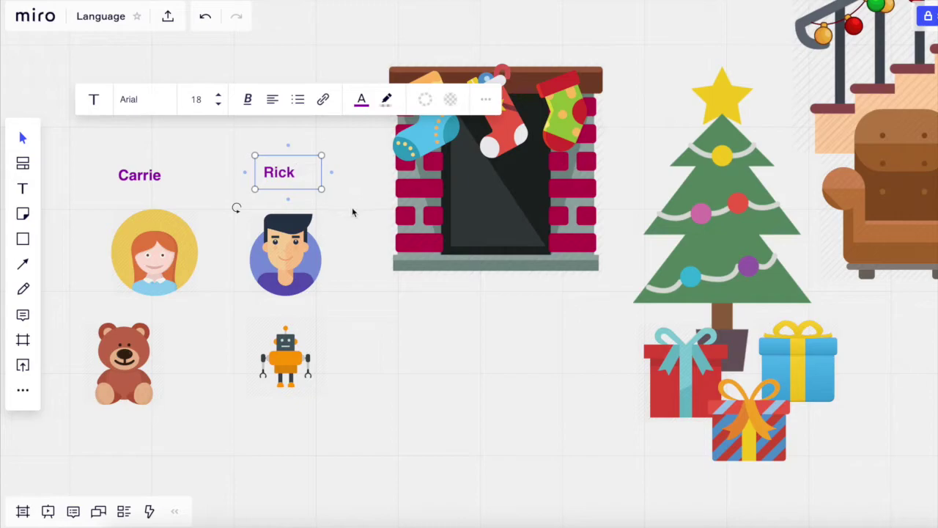
click(345, 218)
drag(291, 176, 296, 184)
Step: Shift the teddy bear slightly so it lines up beneath the girl and her name label
scroll(351, 272, up, 5)
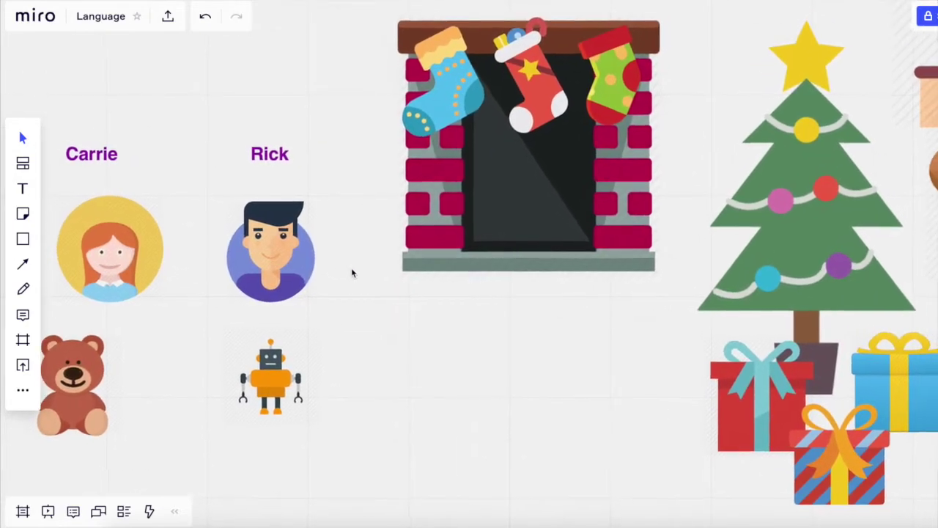
scroll(351, 271, down, 2)
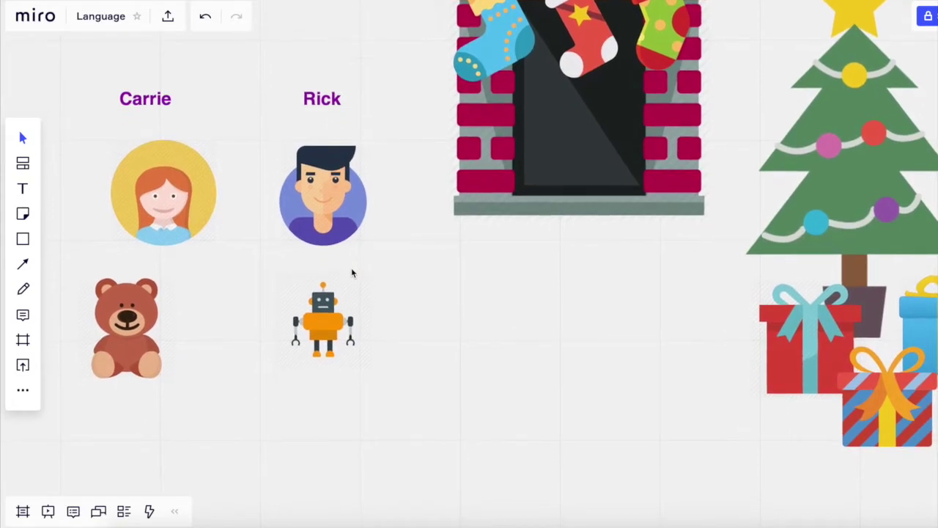
drag(127, 325, 147, 323)
Step: Examine the two labelled portrait photos beside the characters and compare them with the girl's and boy's columns
scroll(147, 323, left, 5)
scroll(147, 323, left, 10)
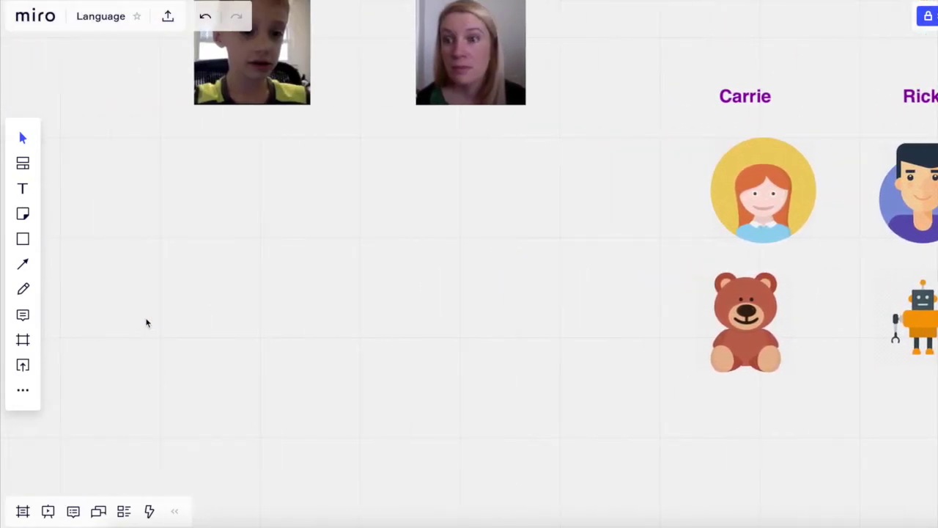
scroll(147, 322, up, 5)
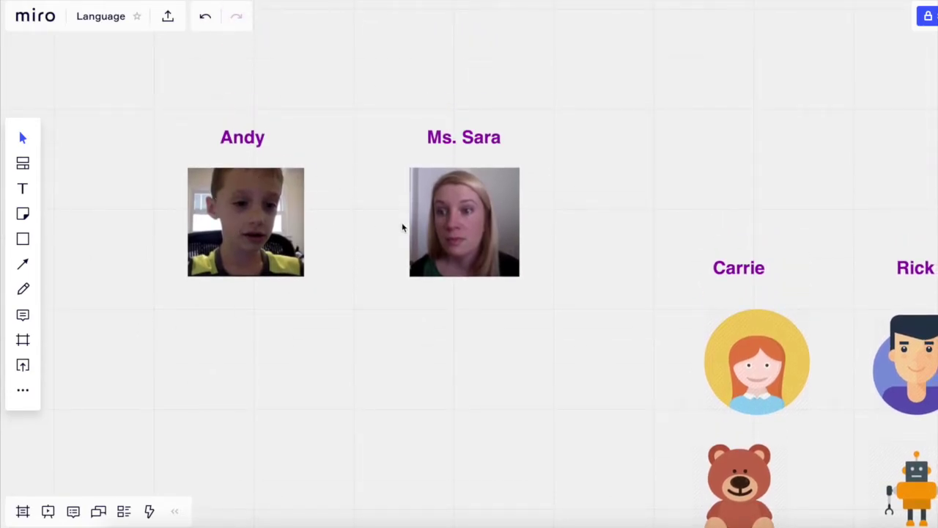
scroll(287, 244, up, 5)
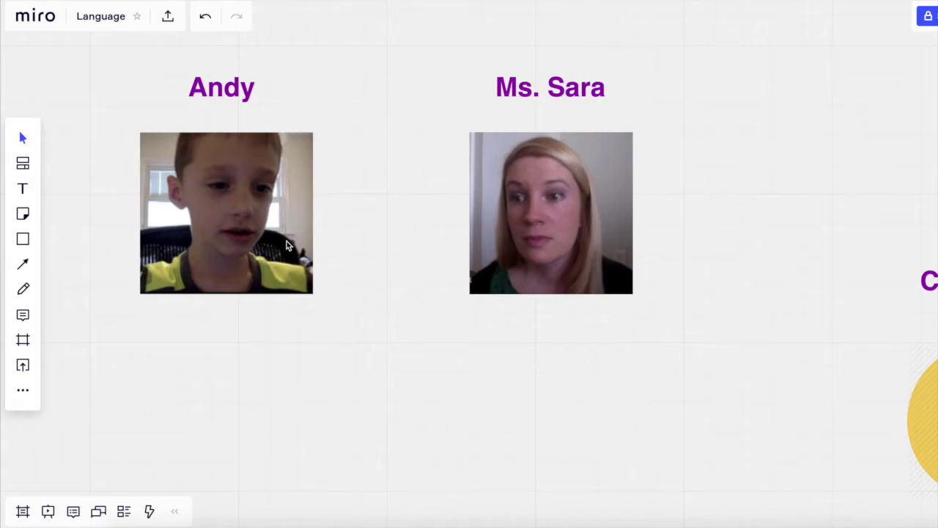
scroll(287, 244, right, 15)
scroll(287, 244, down, 5)
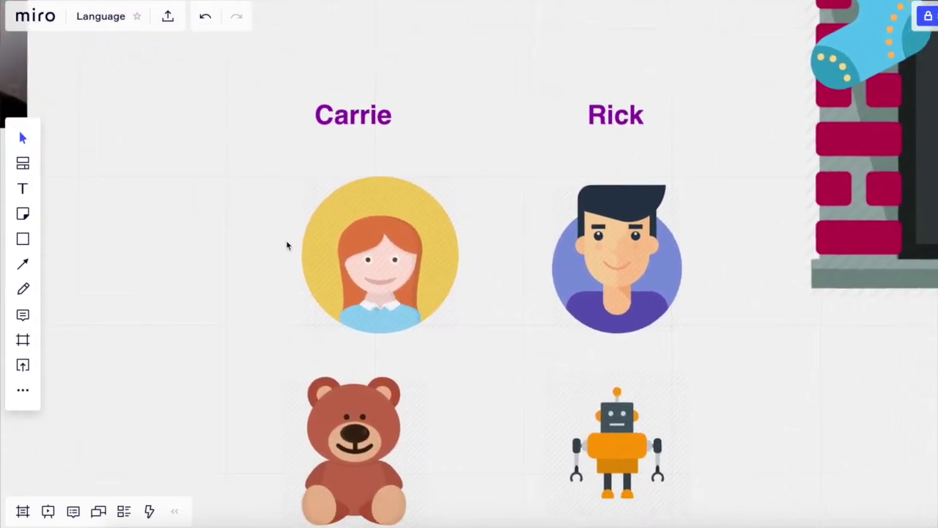
scroll(287, 245, right, 5)
scroll(287, 246, down, 3)
scroll(286, 245, down, 3)
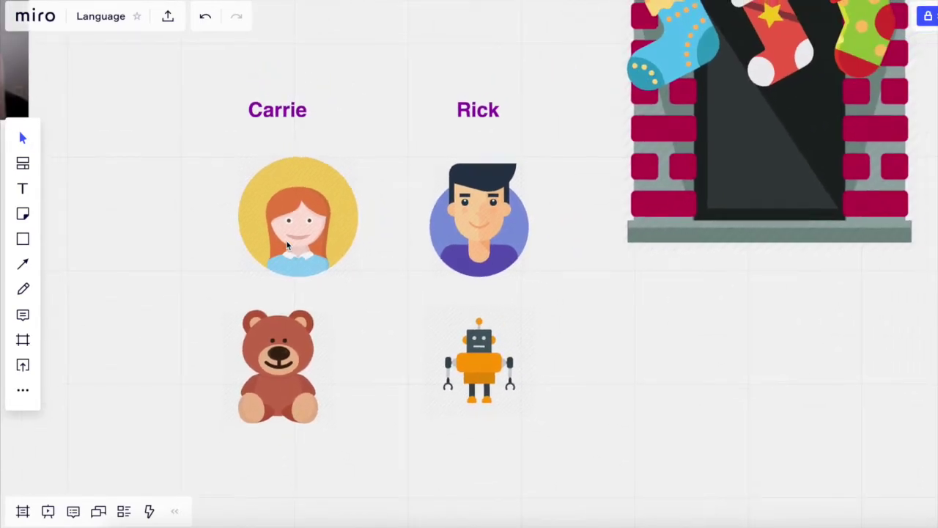
Step: Delete the red-and-blue striped gift to uncover the toy behind it
scroll(287, 246, right, 10)
scroll(286, 245, down, 3)
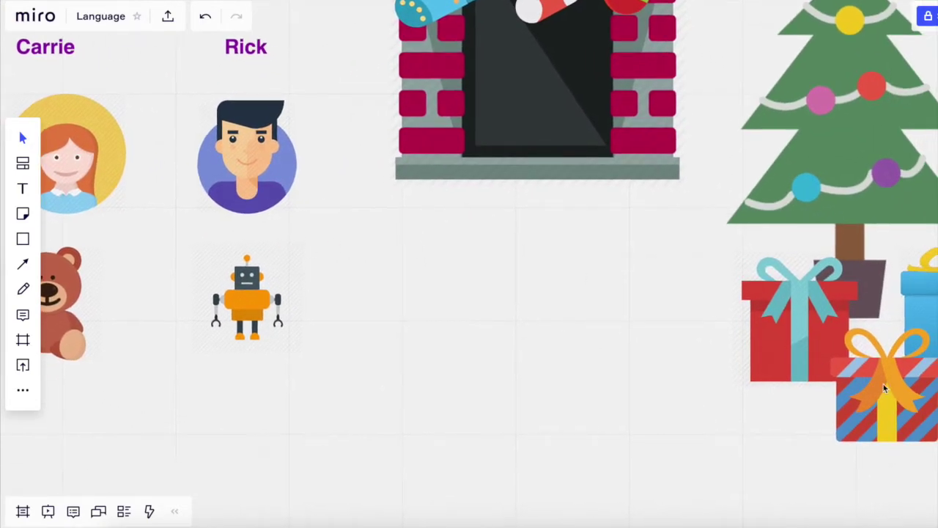
click(902, 395)
key(Delete)
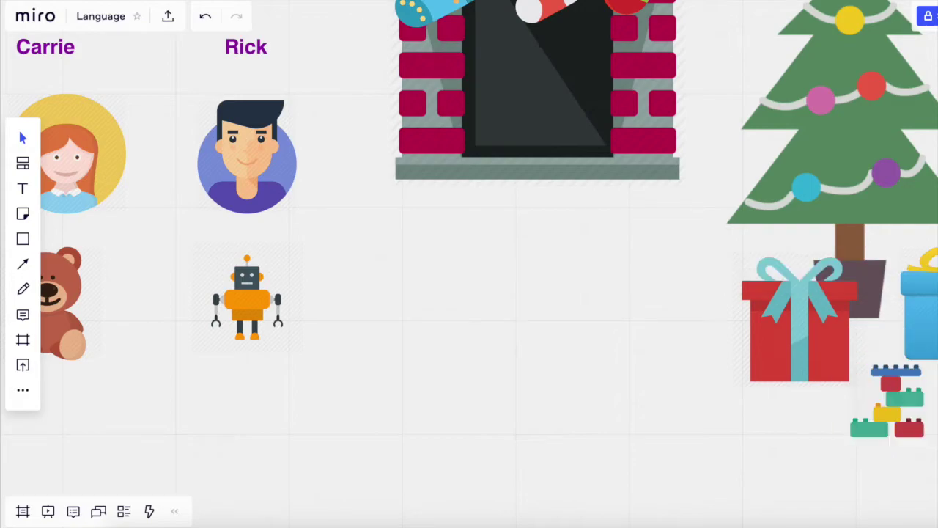
Step: Move the building bricks beside the teddy bear and back to the floor below the Christmas tree
drag(906, 403, 760, 397)
drag(167, 404, 123, 362)
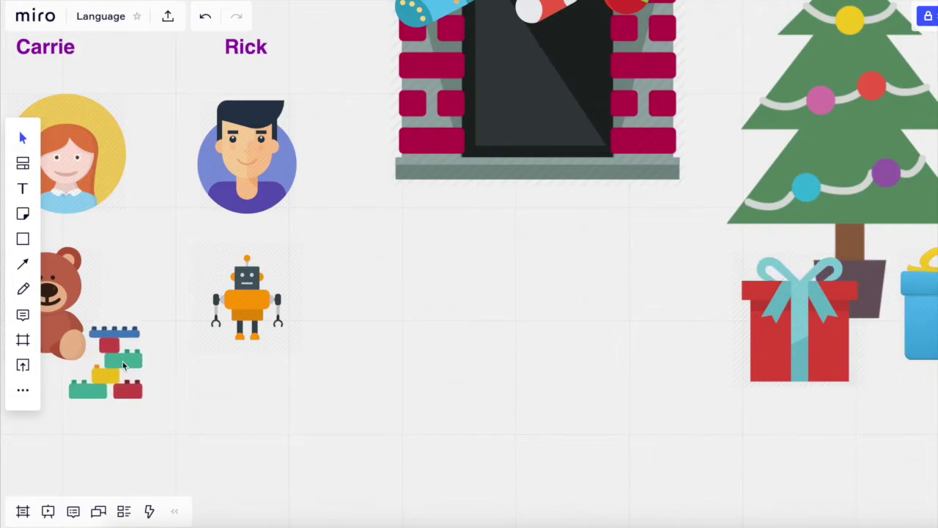
drag(123, 361, 893, 438)
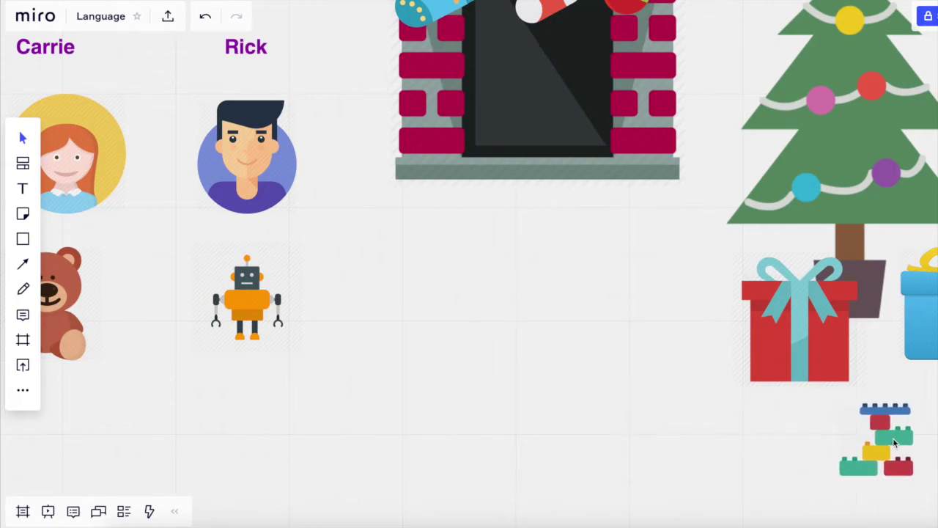
Step: Move the red gift with the turquoise ribbon down and away from the tree to uncover the toy behind it
scroll(893, 438, left, 2)
click(894, 353)
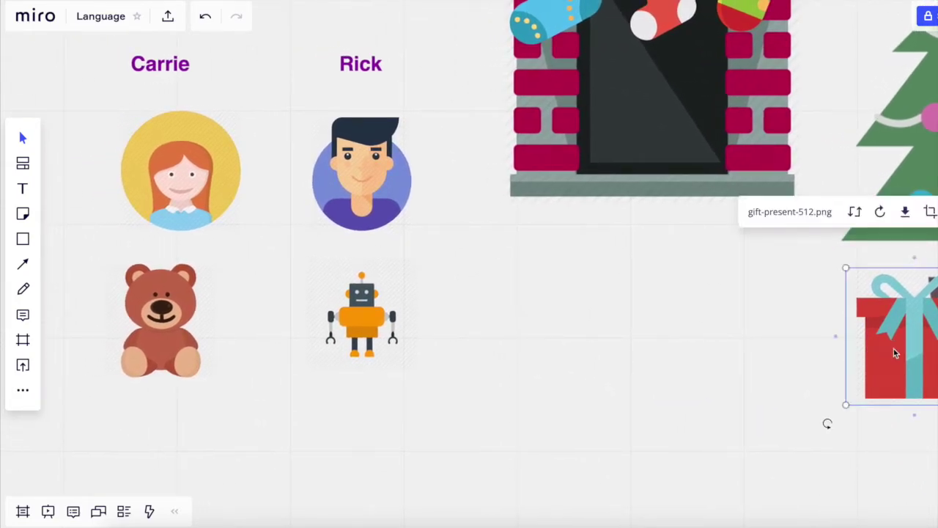
drag(894, 352, 758, 461)
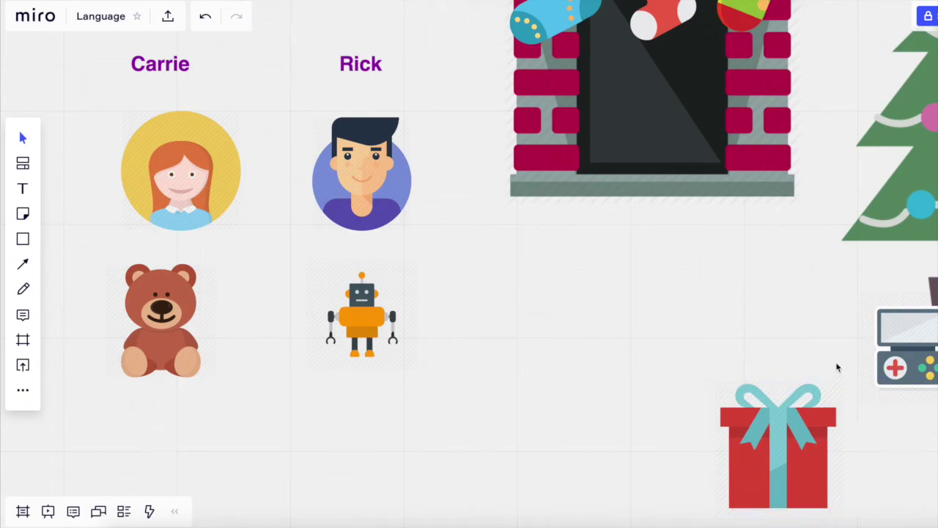
Step: Search IconFinder for "elf"
scroll(911, 357, down, 3)
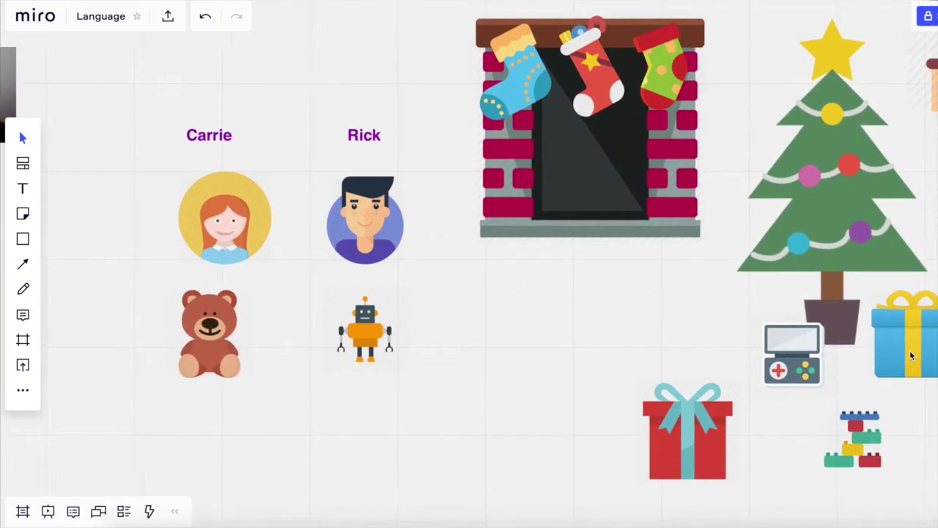
scroll(911, 356, right, 8)
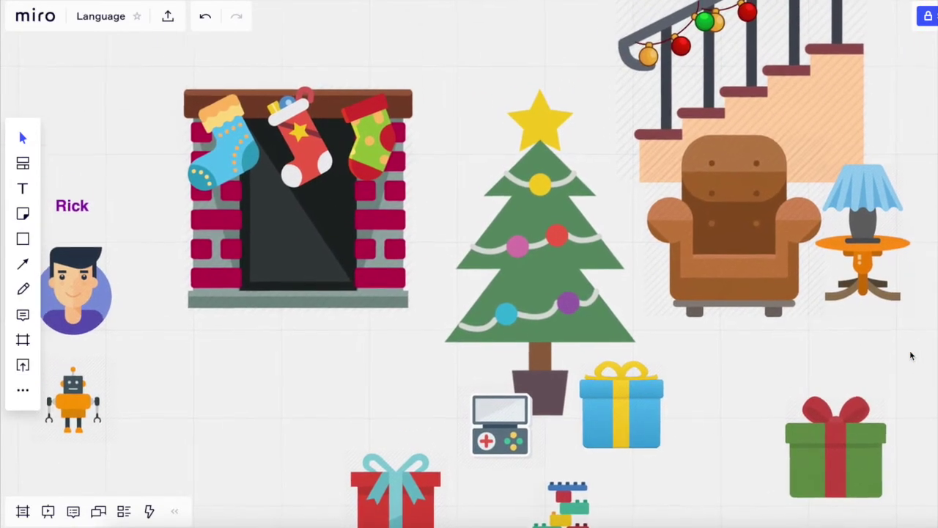
scroll(911, 357, down, 1)
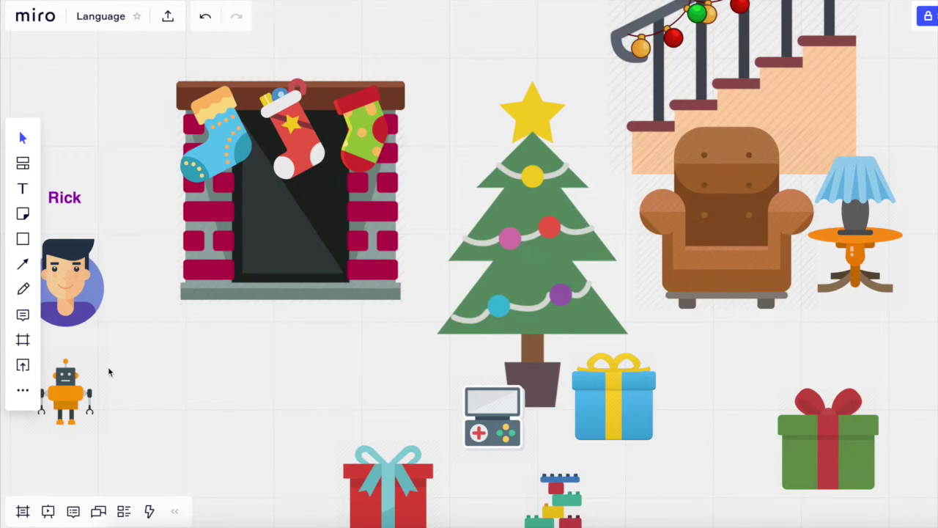
click(32, 393)
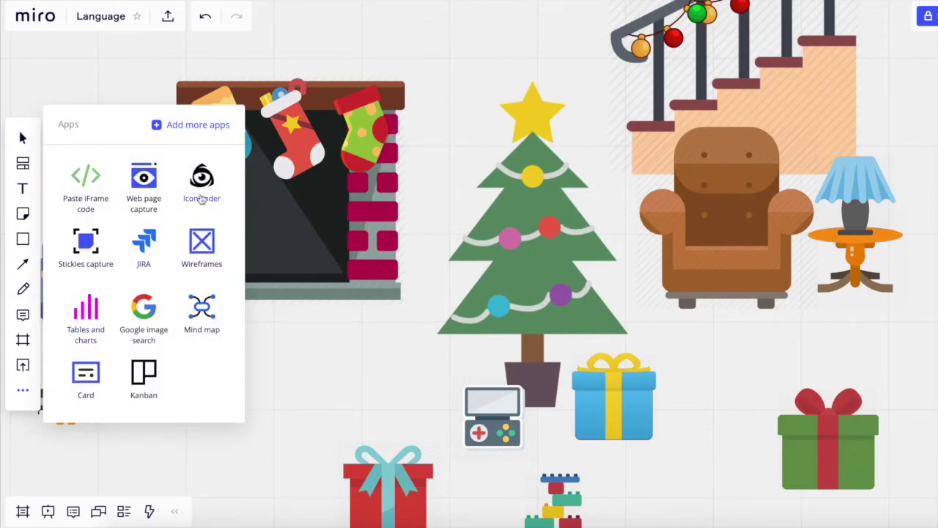
click(203, 190)
click(81, 104)
key(BackSpace)
key(BackSpace)
key(BackSpace)
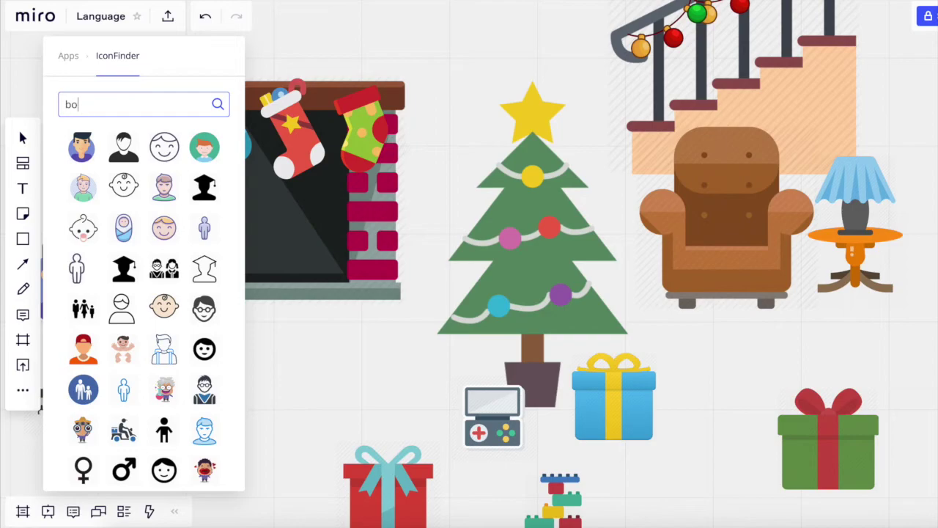
text(elf)
key(Return)
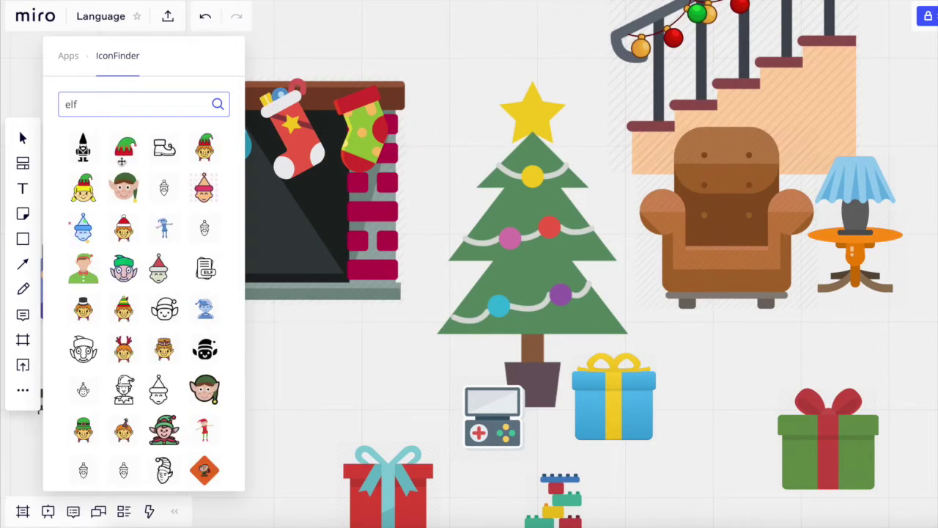
Step: Insert the smiling elf head with the green hat, place it below the armchair, and shrink it slightly
click(128, 182)
click(379, 355)
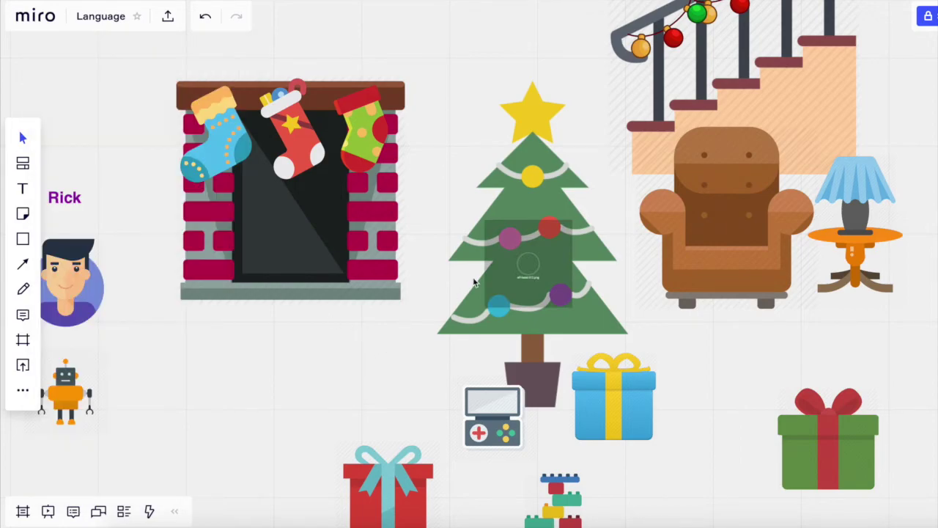
drag(526, 268, 730, 357)
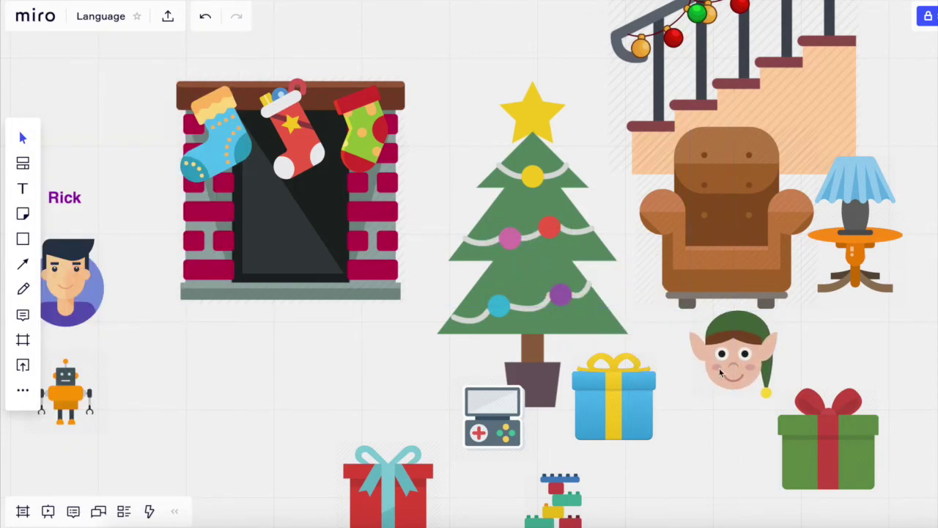
drag(690, 402, 700, 383)
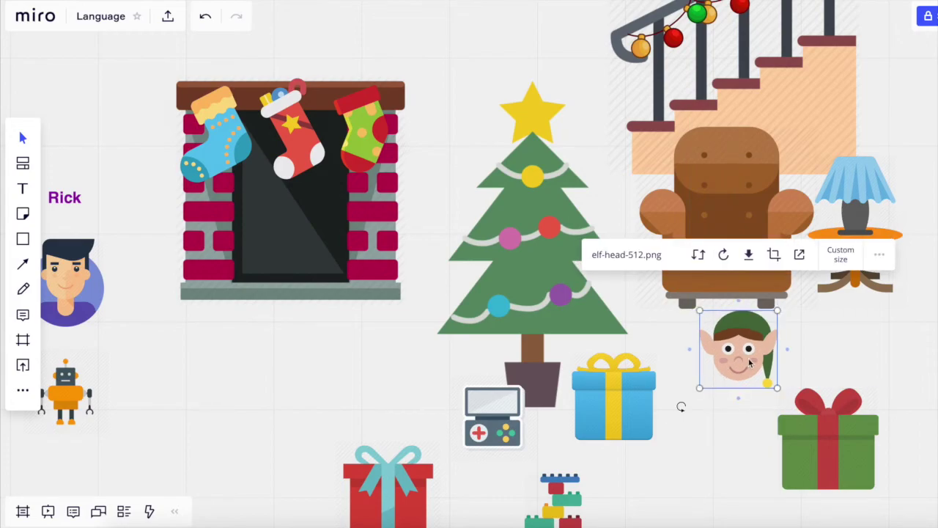
click(833, 346)
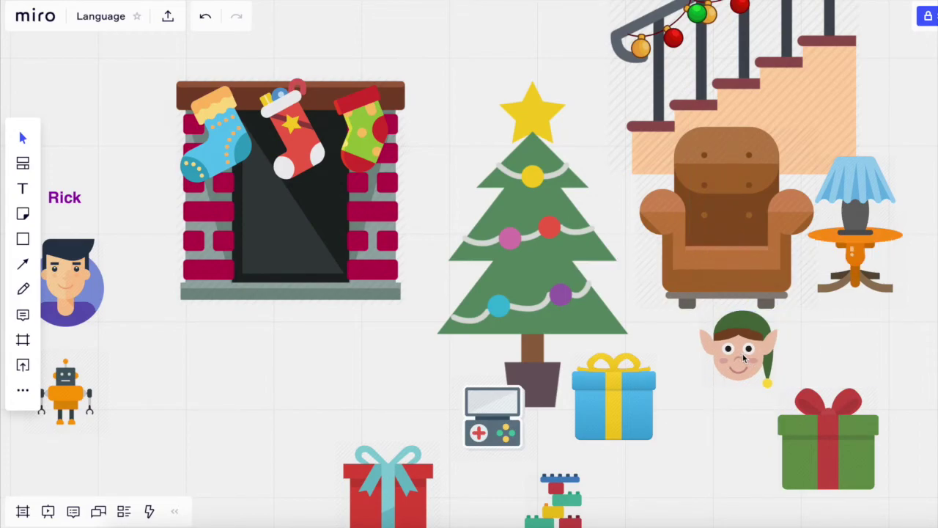
Step: Move the elf head between the fireplace and the tree and up to the mantelpiece, and delete it
drag(744, 357, 439, 219)
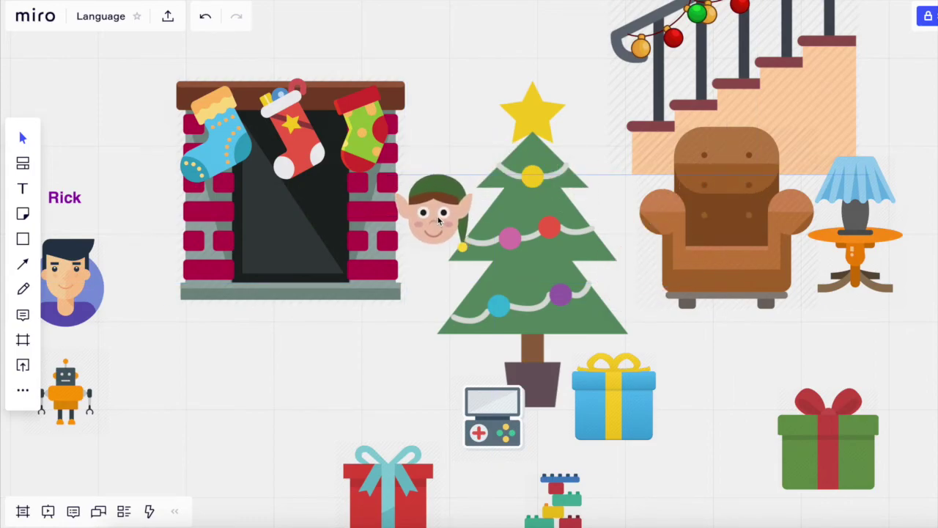
drag(439, 219, 358, 69)
key(Delete)
Step: Hide the building bricks behind the red gift and move the green gift beside the blue one under the tree
scroll(513, 174, down, 5)
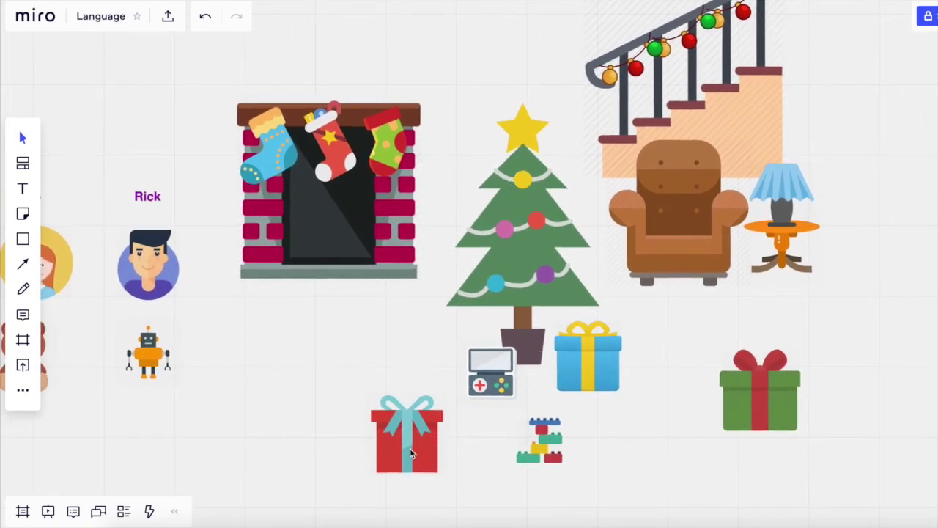
drag(410, 448, 543, 450)
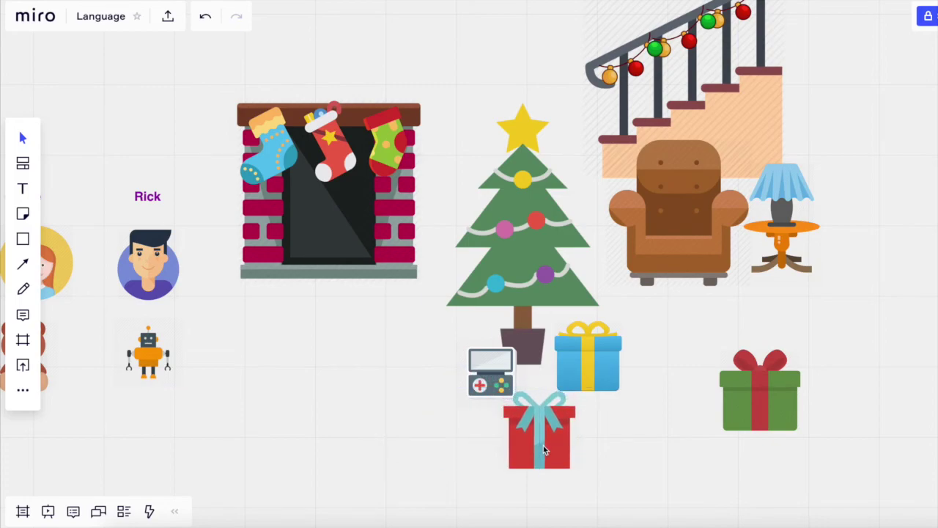
drag(770, 416, 670, 437)
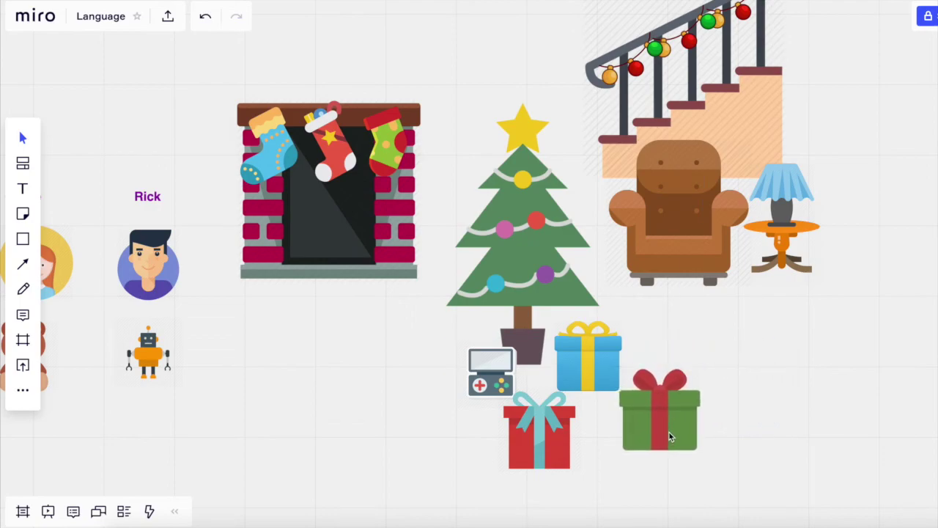
Step: Place the robot to the left of the red gift and hide the teddy bear behind the green gift
scroll(670, 433, left, 1)
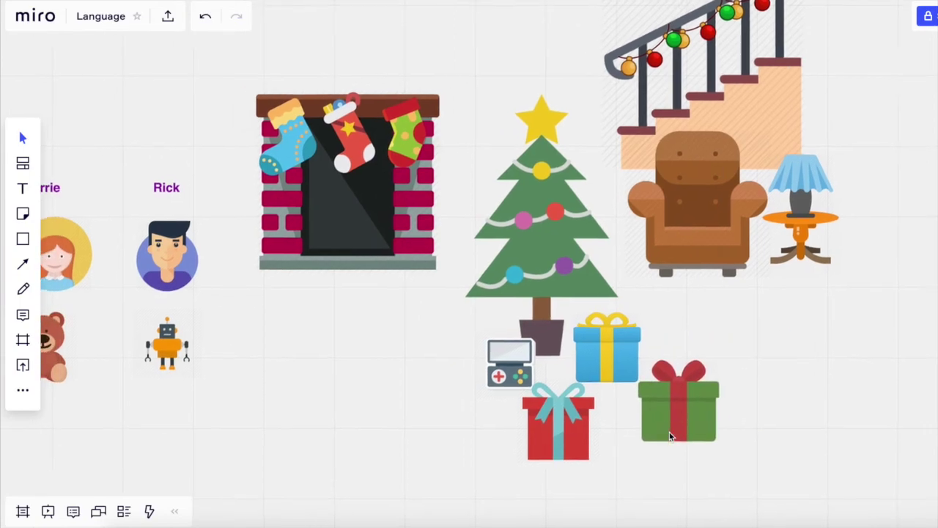
drag(173, 343, 469, 422)
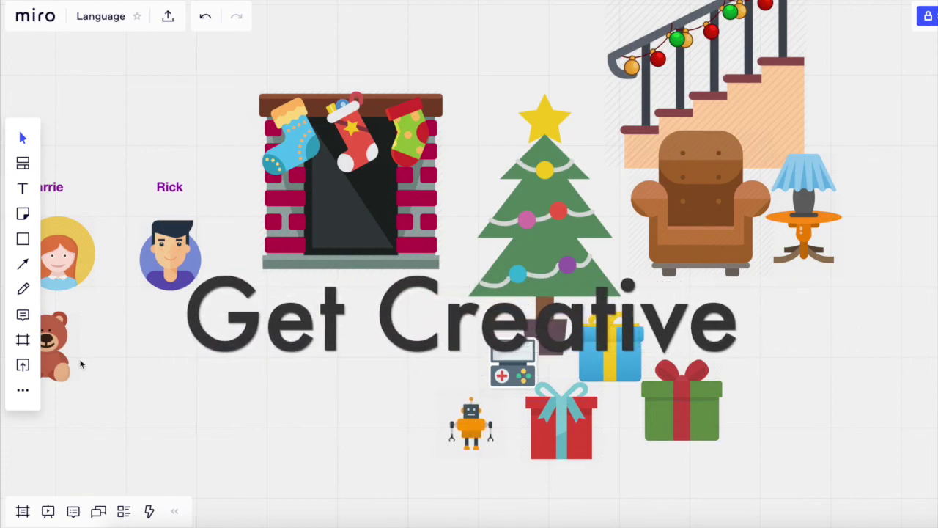
drag(57, 352, 688, 387)
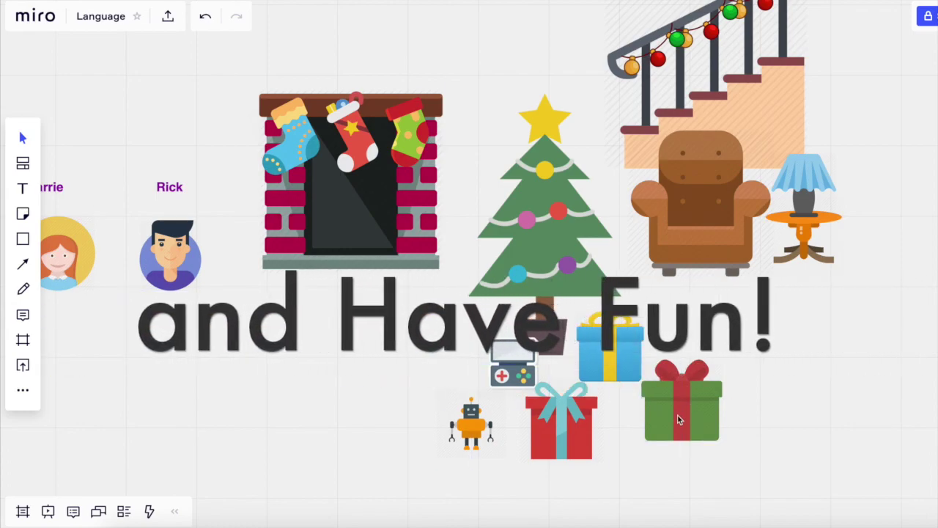